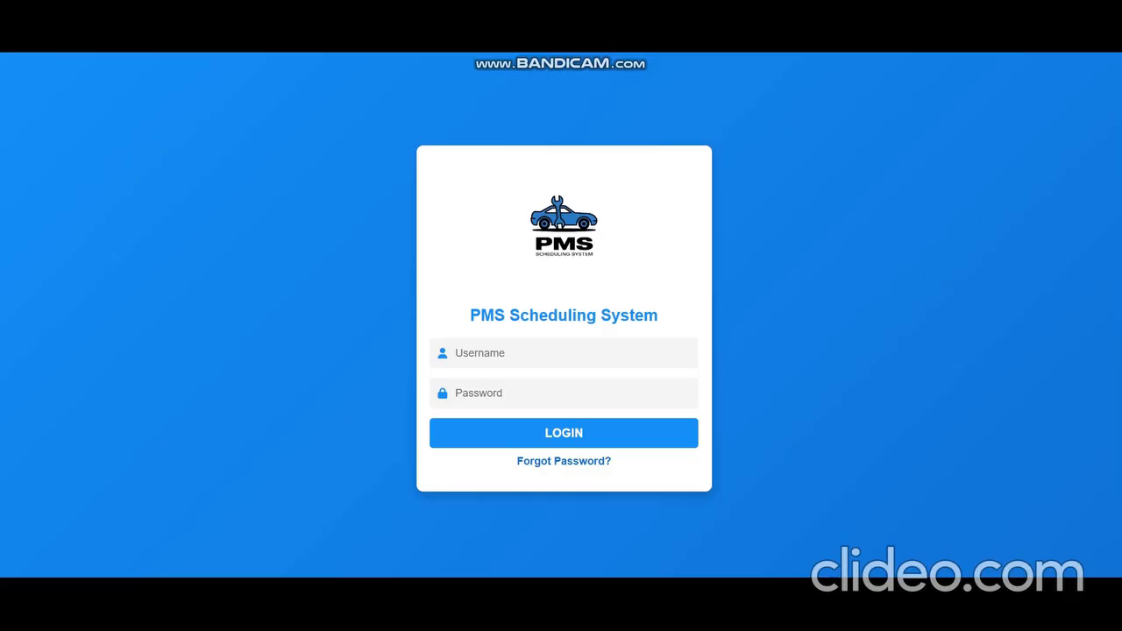
Step: Log in with the username admin and the account password
click(564, 353)
text(admin)
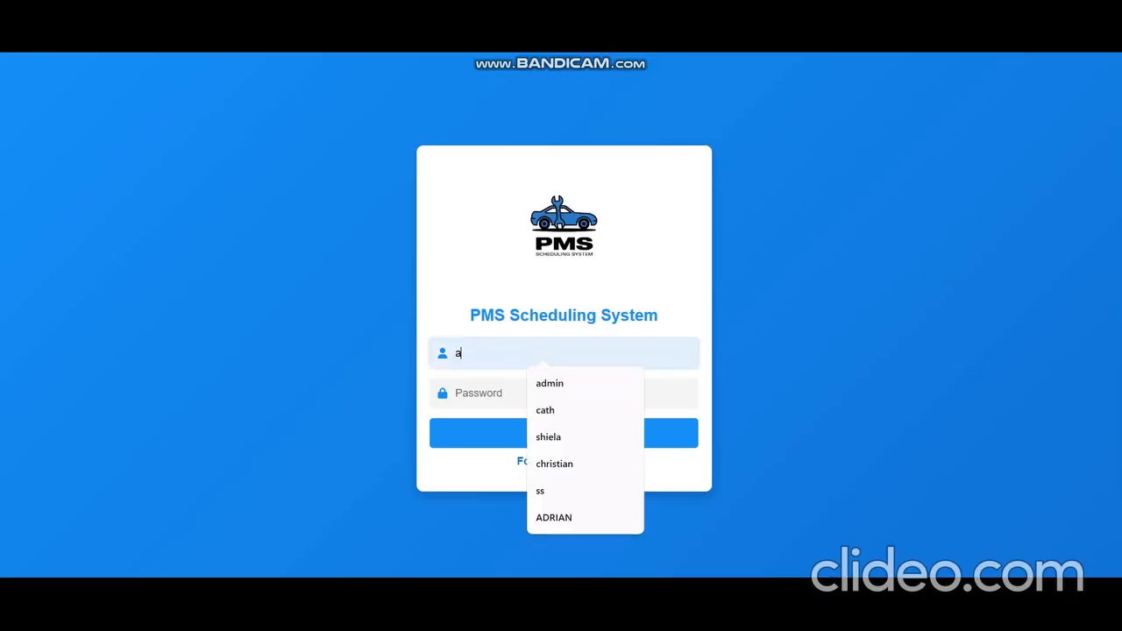
key(Tab)
text(•••••)
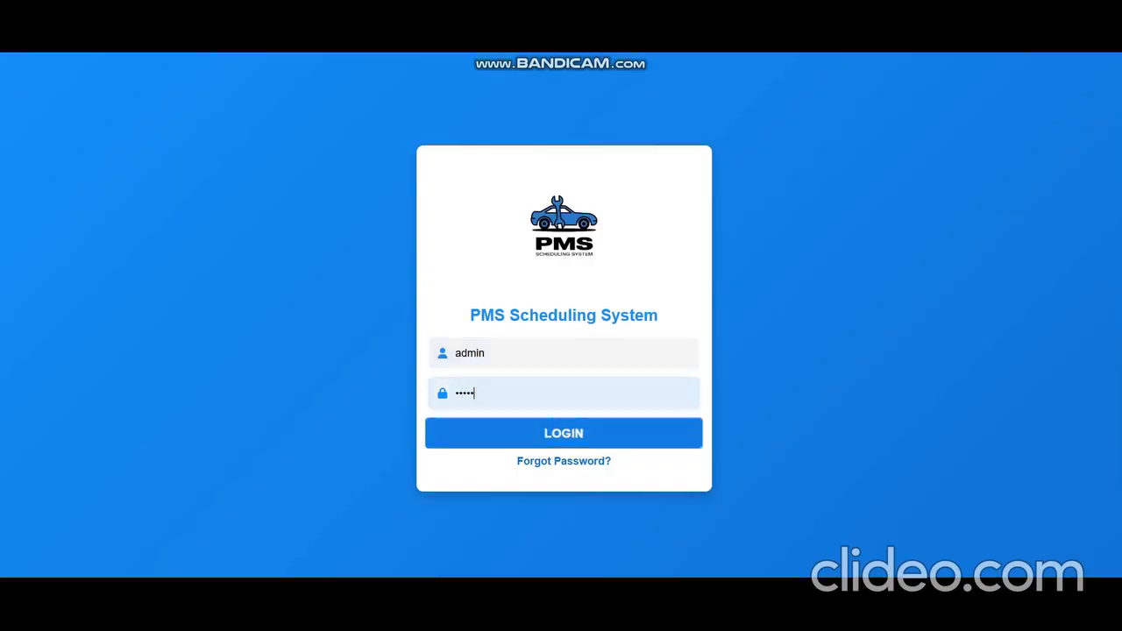
click(563, 433)
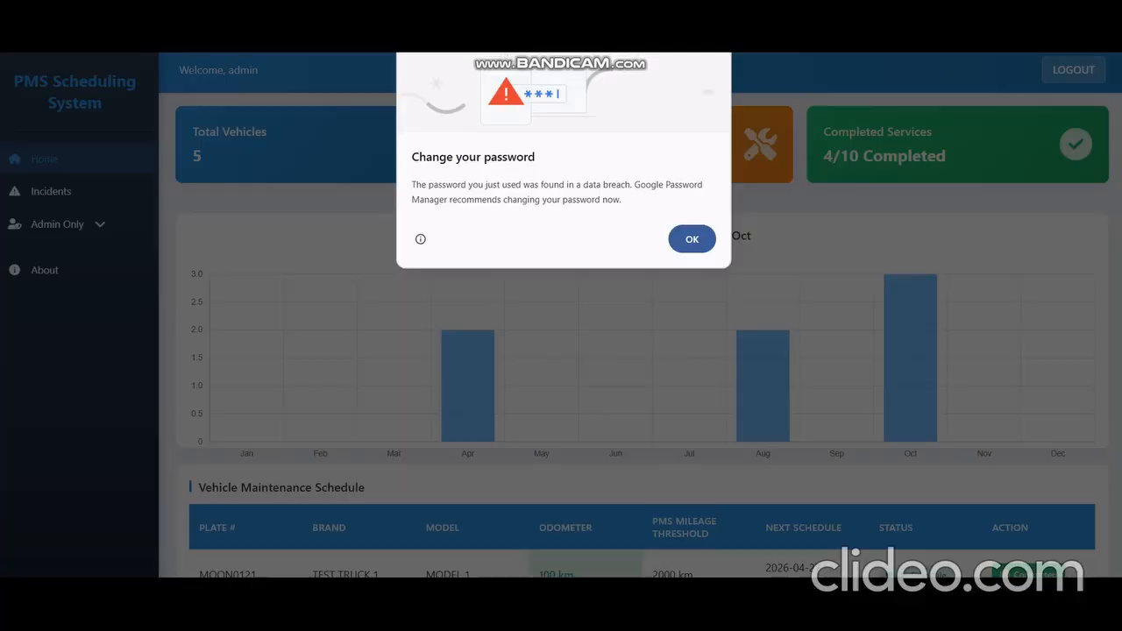
Step: Open the About page and read through its content
click(691, 240)
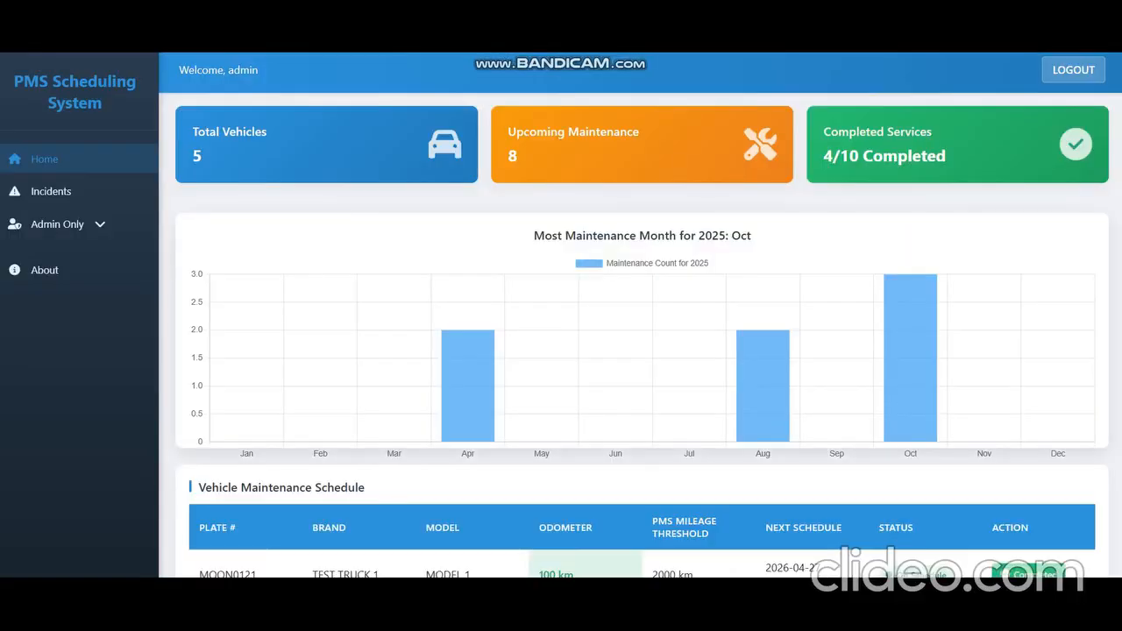
click(44, 270)
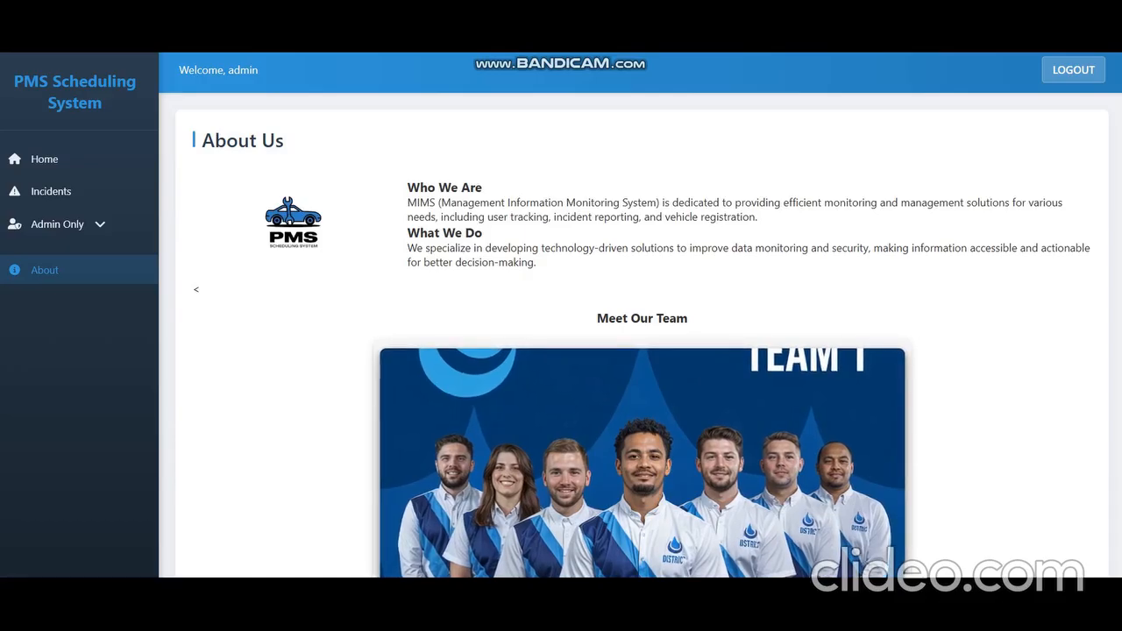
drag(408, 188, 688, 170)
scroll(633, 368, down, 3)
scroll(633, 368, up, 3)
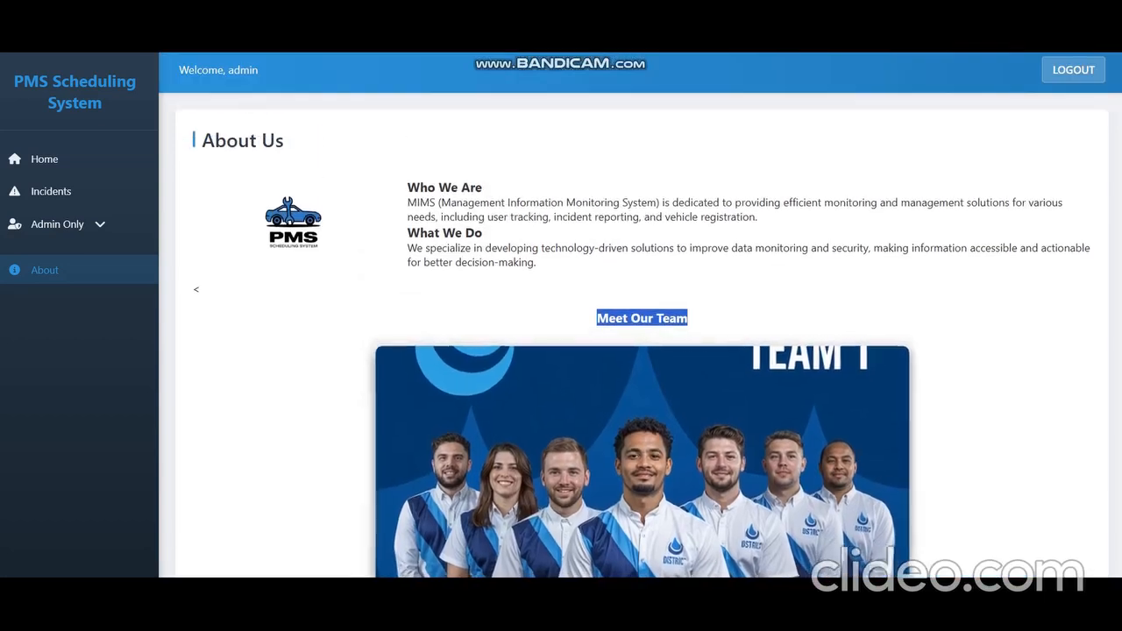
Step: Open the Users page and start a new user, entering the account password and copying it into the username field
click(58, 224)
click(60, 265)
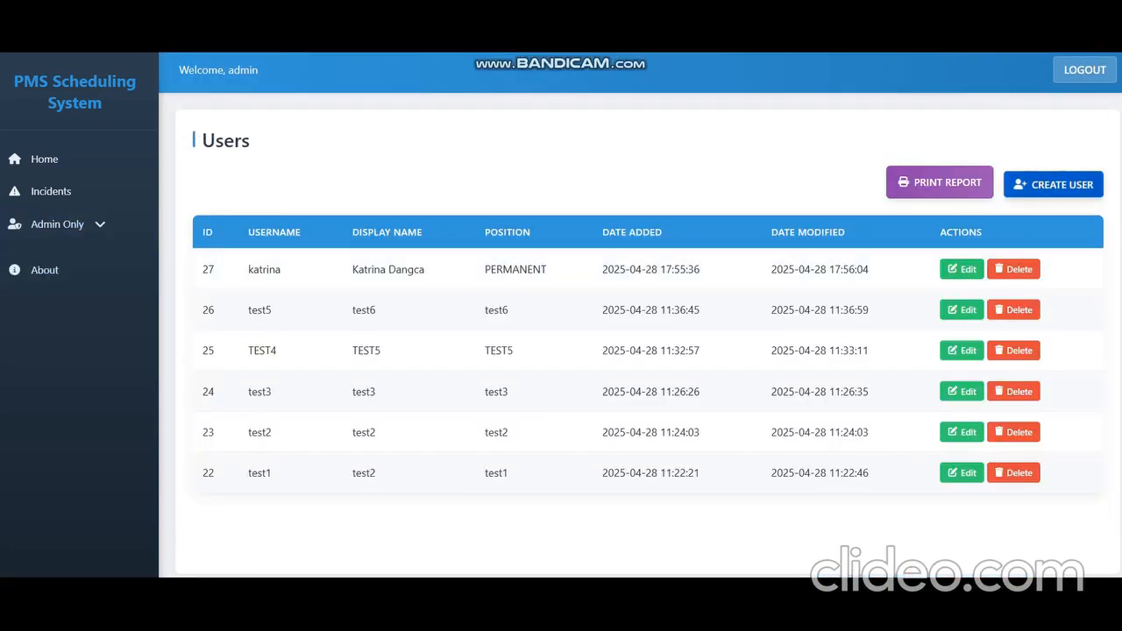
click(1053, 184)
click(563, 236)
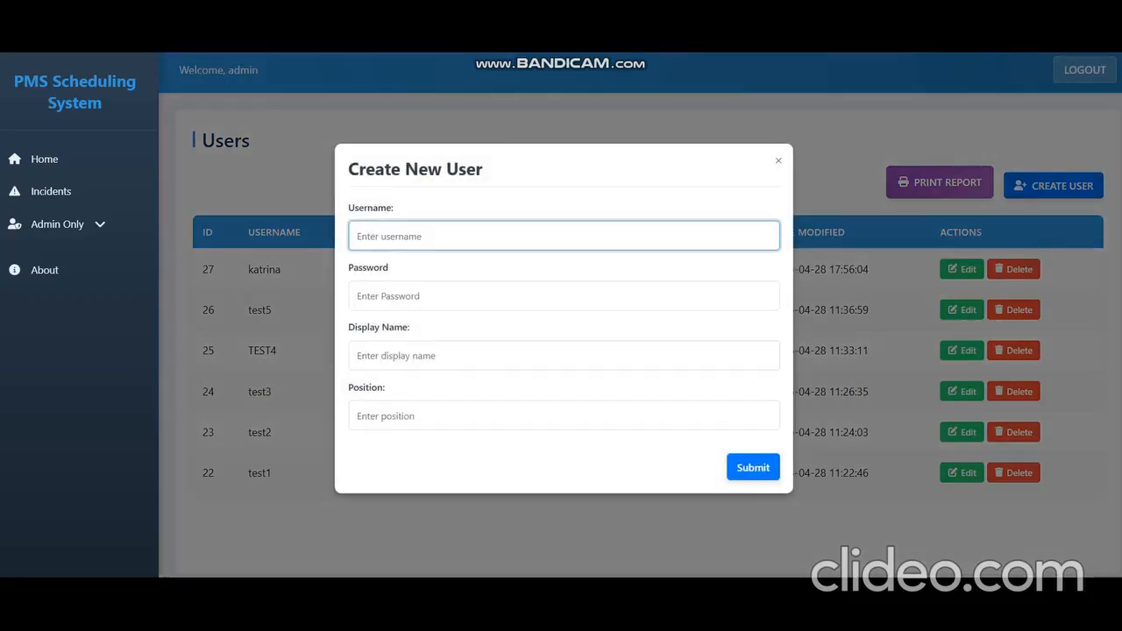
text(Angela)
click(564, 296)
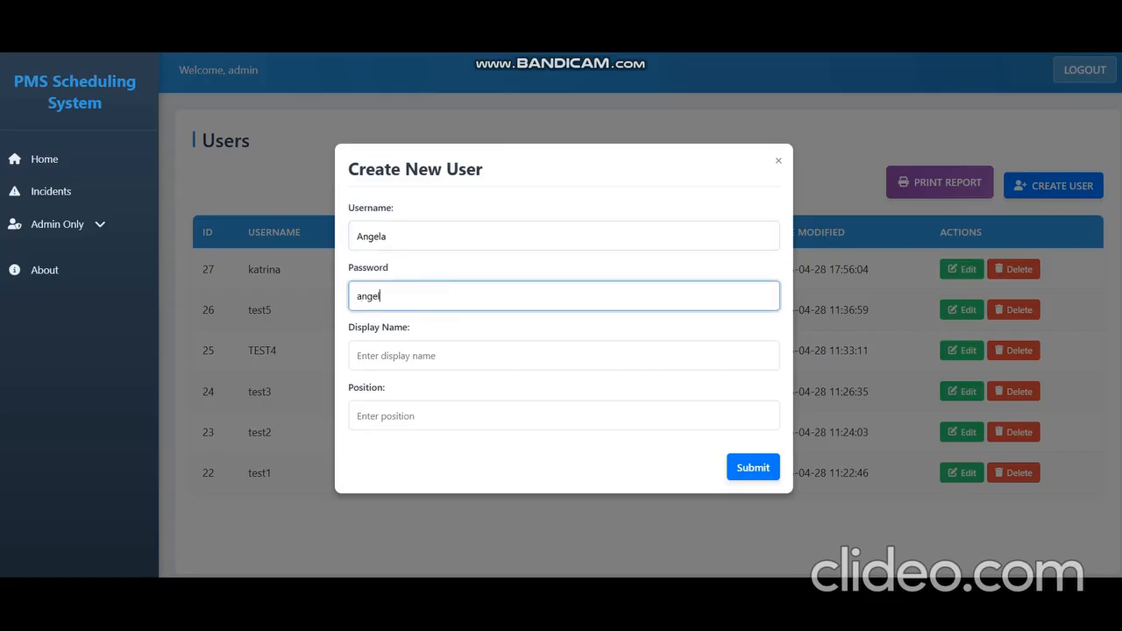
key(ctrl+a)
key(ctrl+c)
key(shift+Tab)
key(ctrl+v)
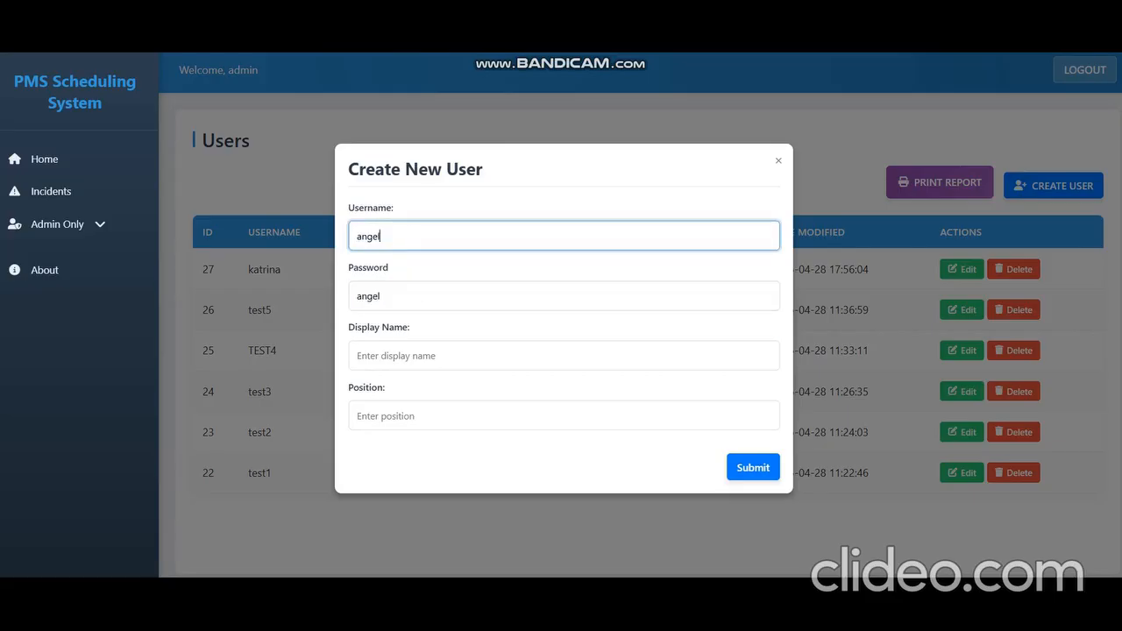
Step: Enter the new user's display name and the position PERMANENT, then submit the user
key(Tab)
key(Tab)
key(ctrl+v)
text(123)
key(Tab)
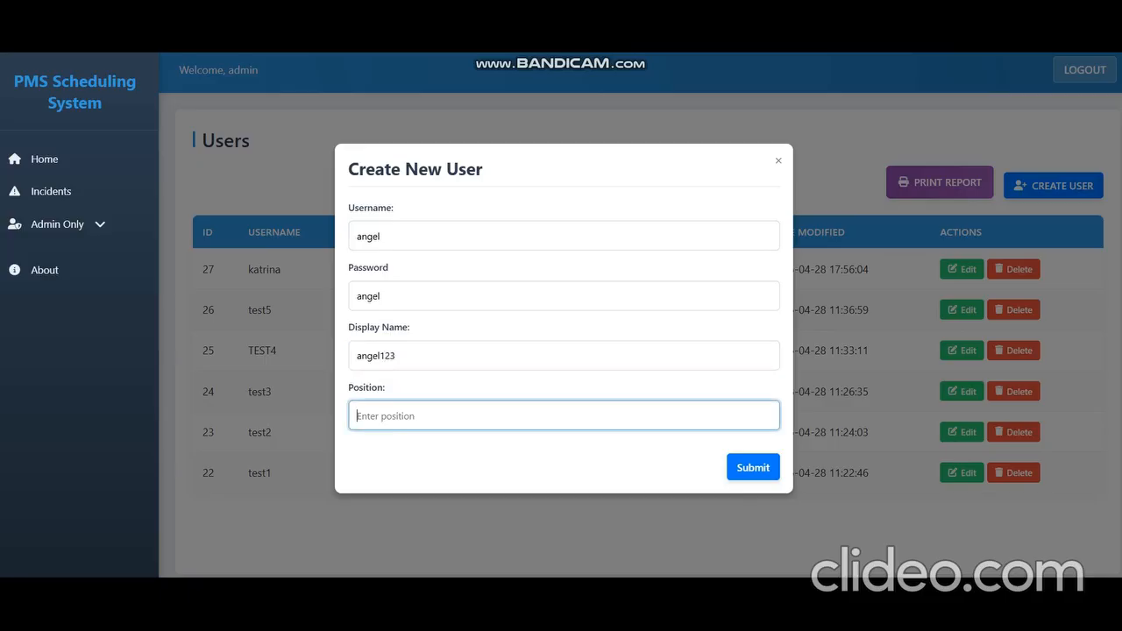
text(PERMANENT)
key(Return)
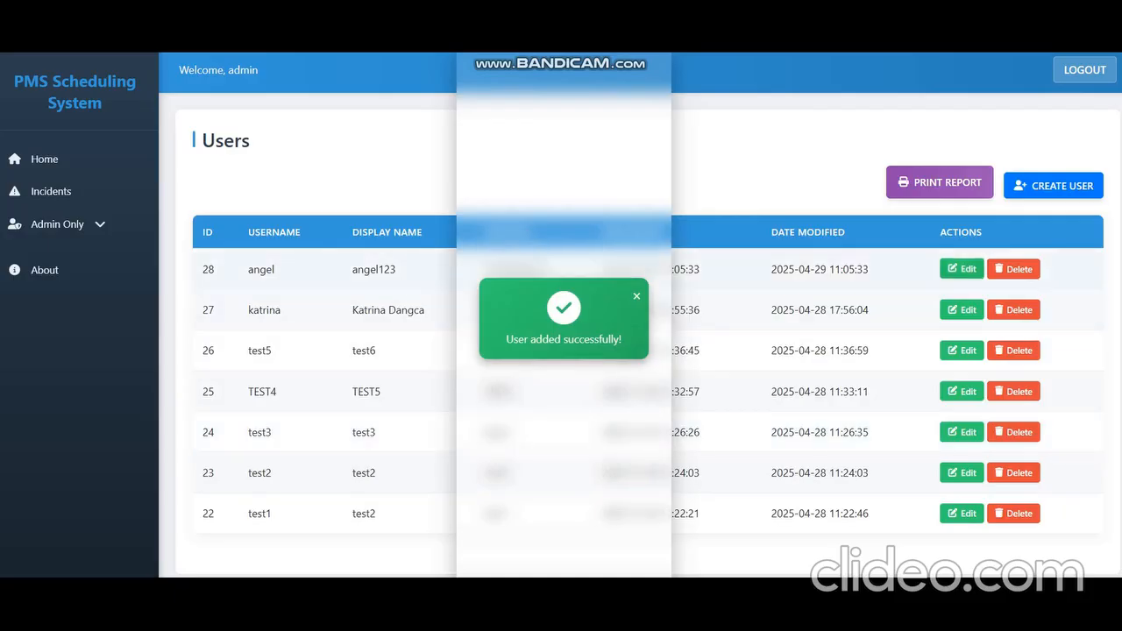
Step: Try to submit the create-user dialog again with the same details
click(1052, 185)
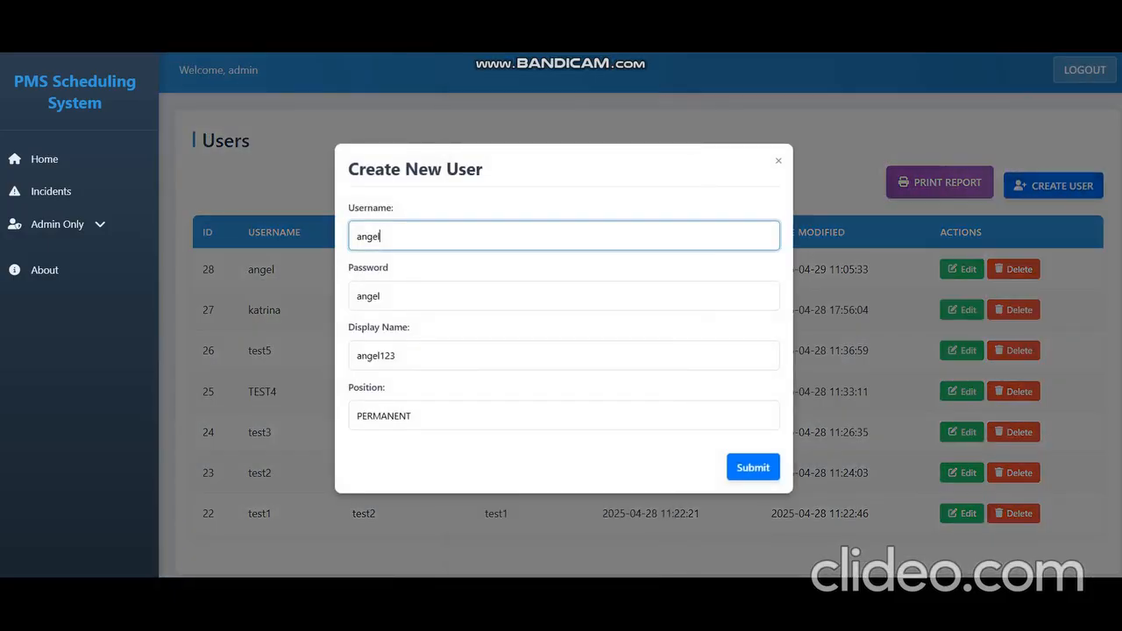
key(Return)
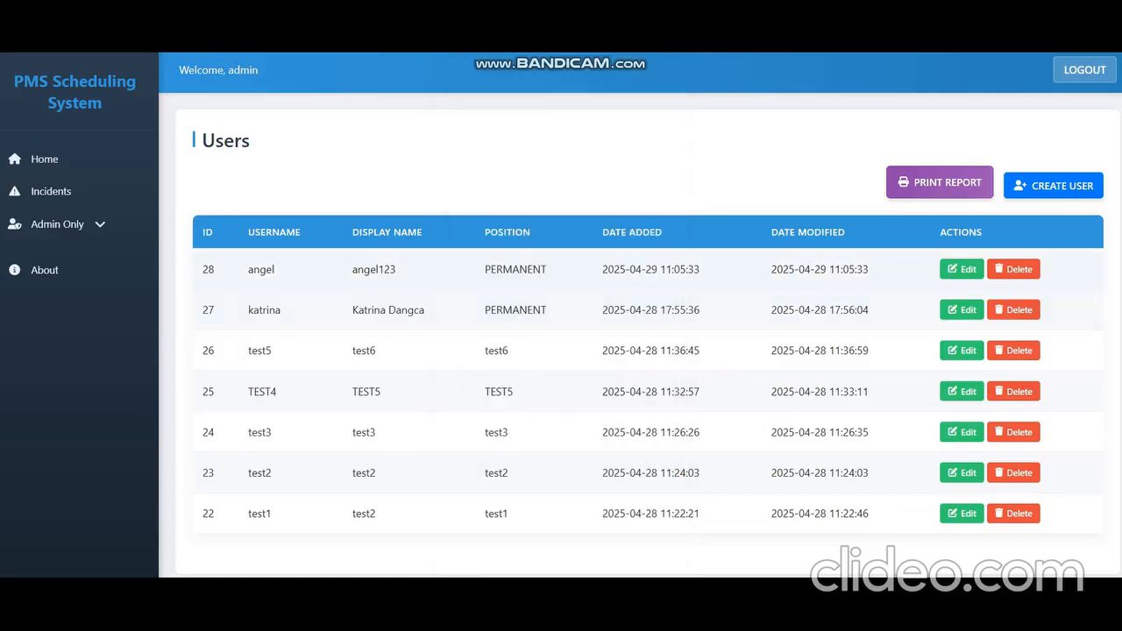
Step: Edit the new user's record, change its password, and save the changes
click(962, 270)
click(474, 249)
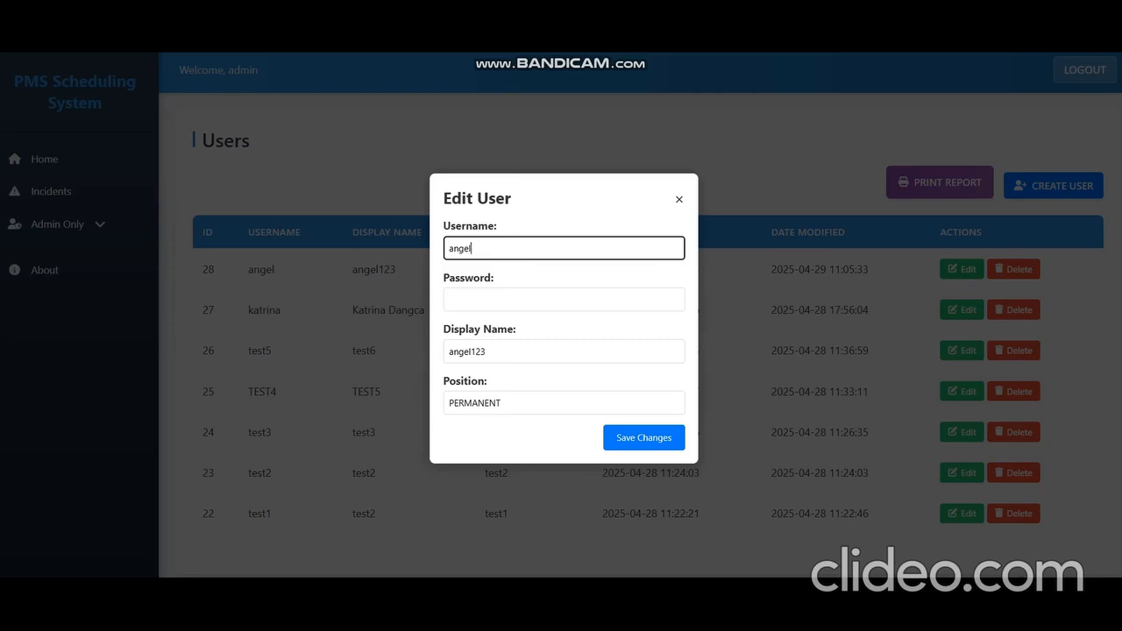
click(564, 300)
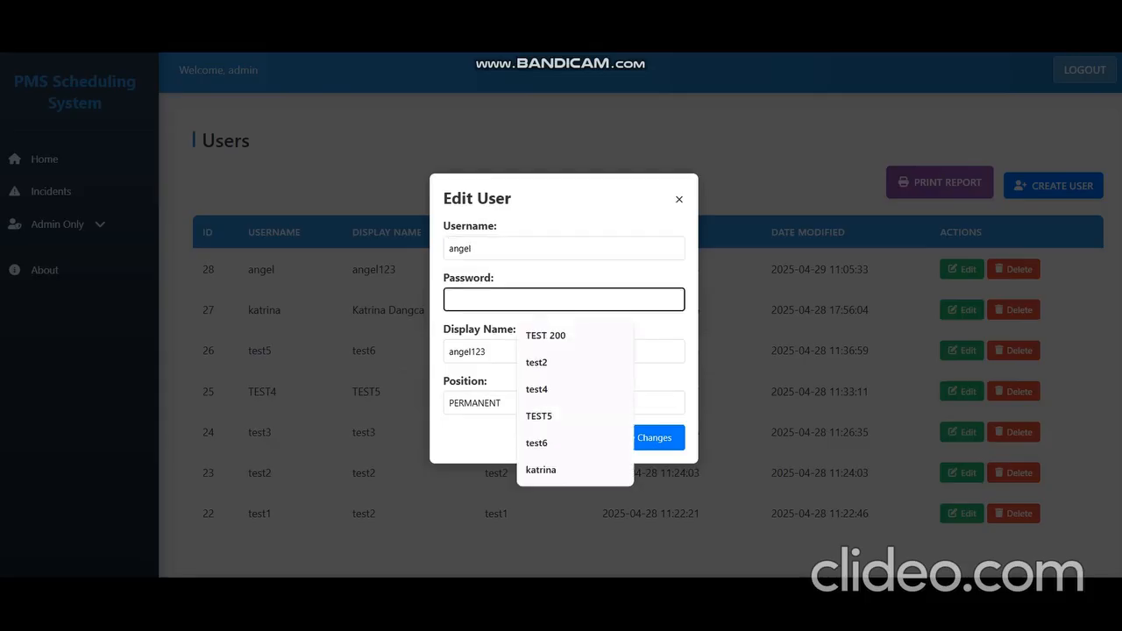
text(angel)
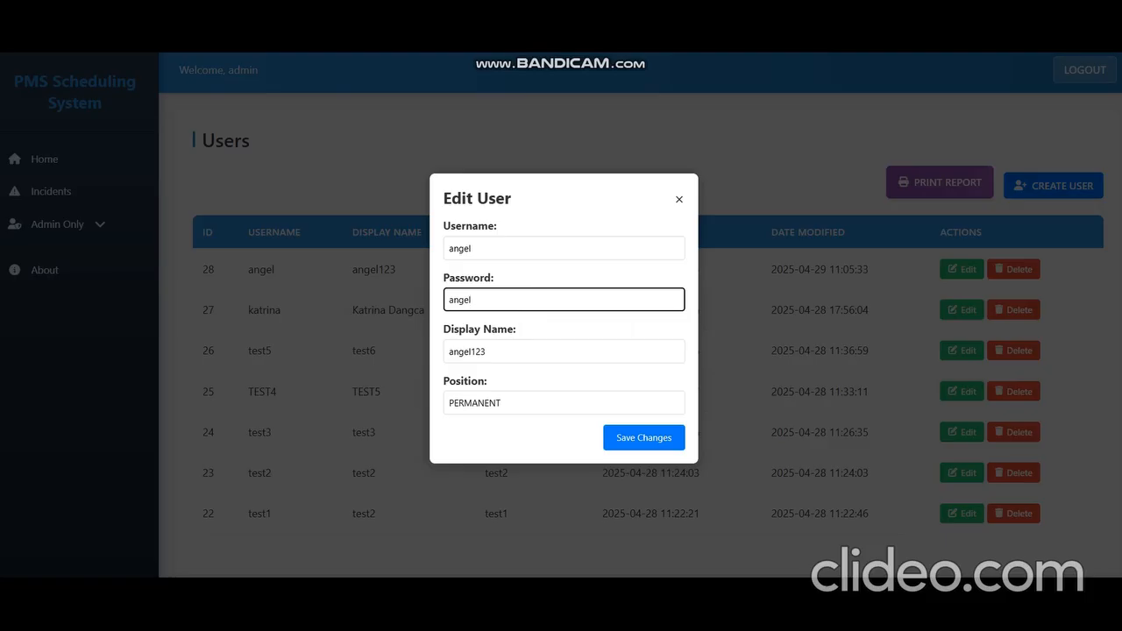
key(ctrl+a)
text(123)
key(Return)
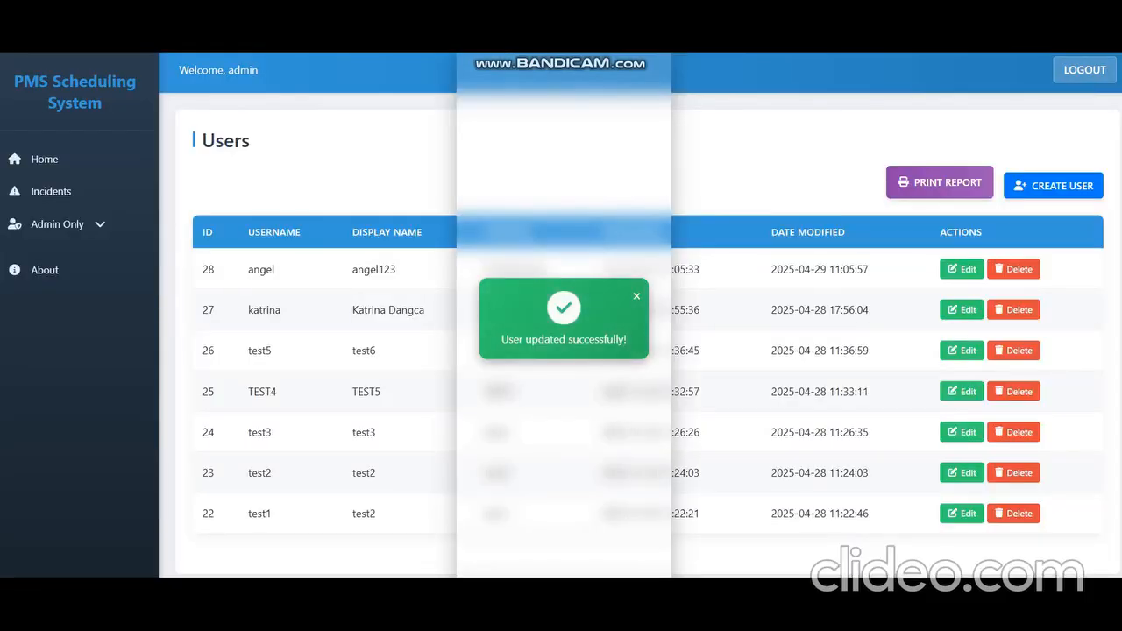
Step: Log out and sign back in as the new user with its username and password
click(1084, 70)
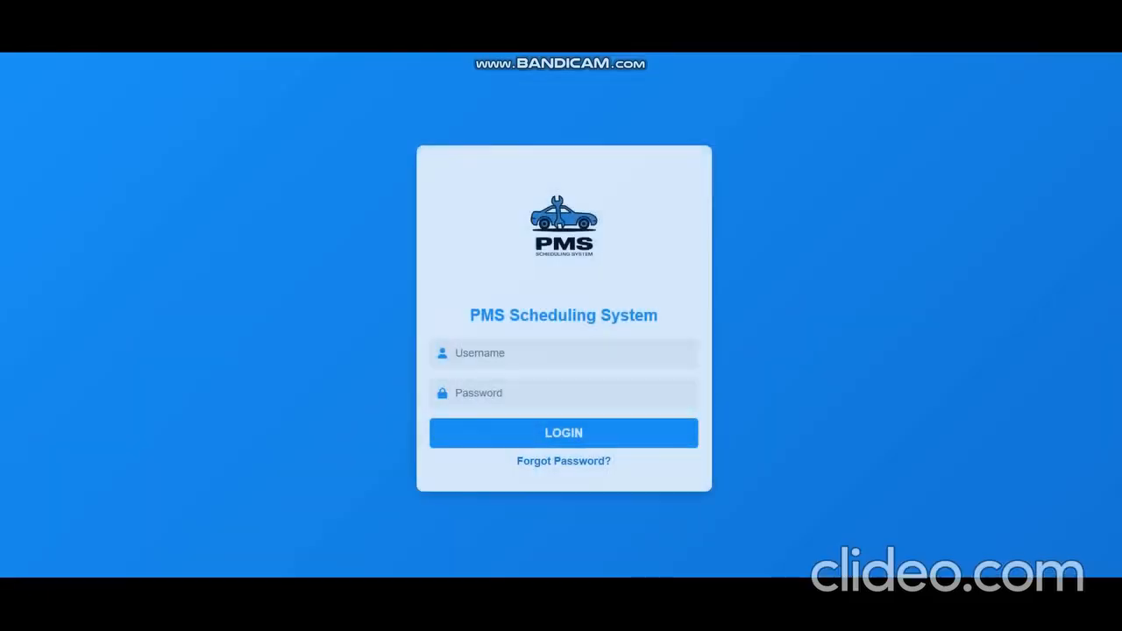
click(563, 353)
key(ctrl+v)
key(ctrl+a)
key(Tab)
text(1)
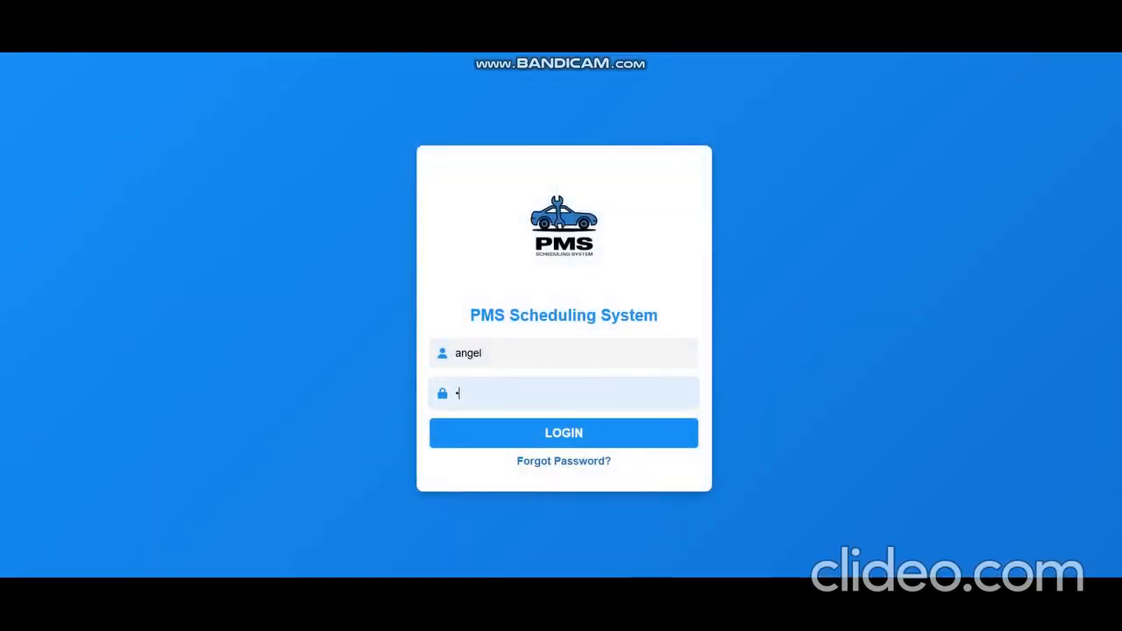
text(23)
click(564, 433)
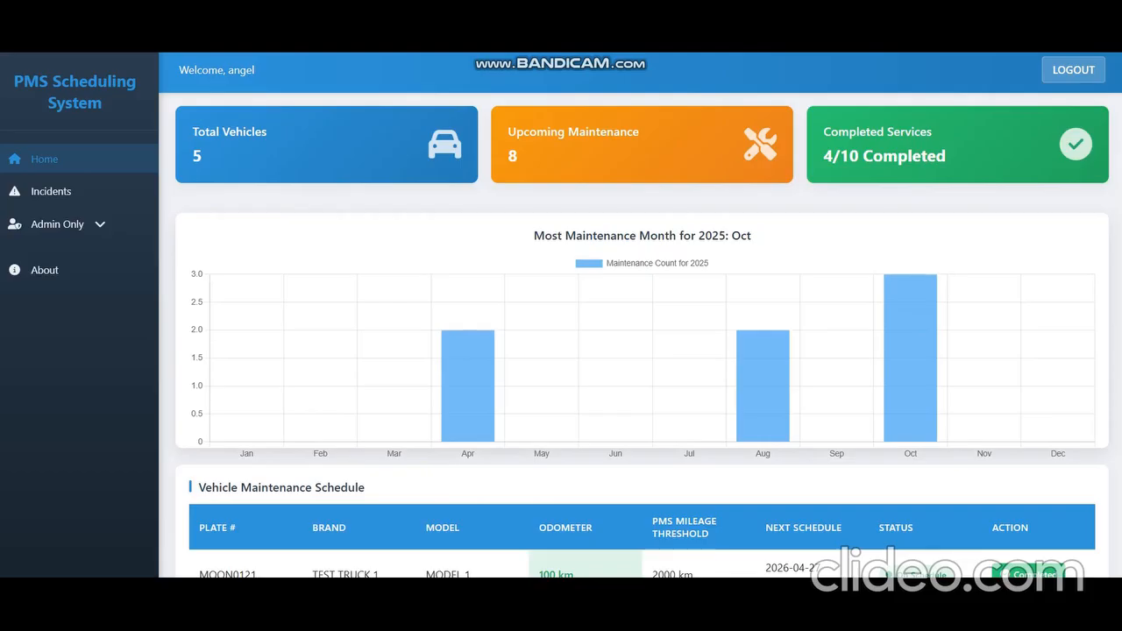
Step: Open Incidents, start a new incident report, and set Motor Vehicle to TEST
drag(257, 70, 178, 70)
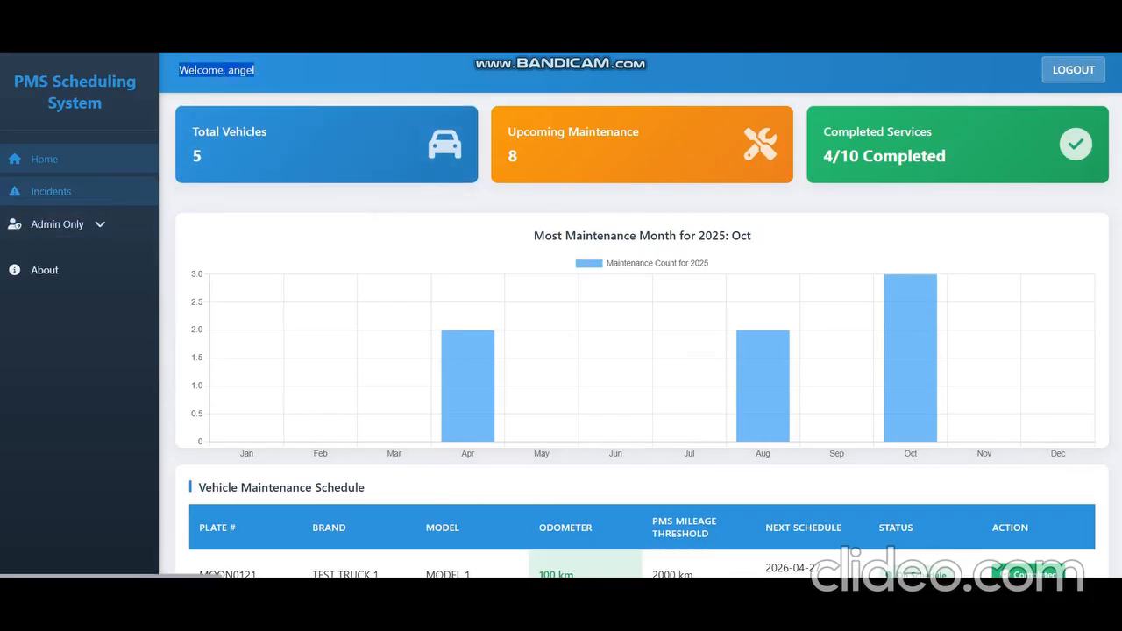
click(51, 192)
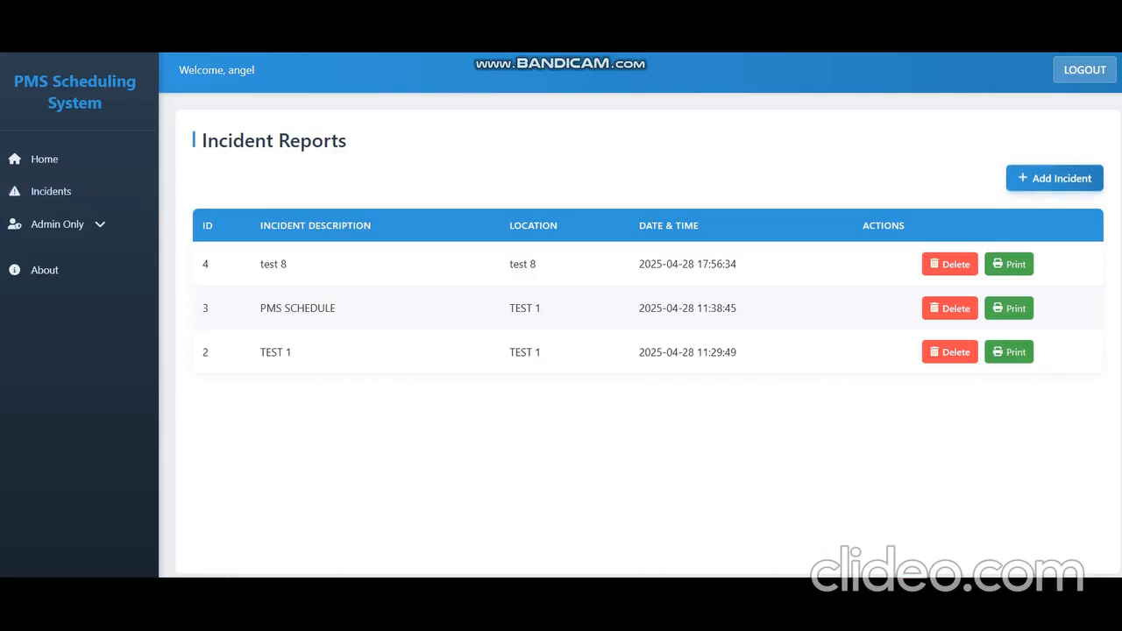
click(1054, 178)
click(557, 222)
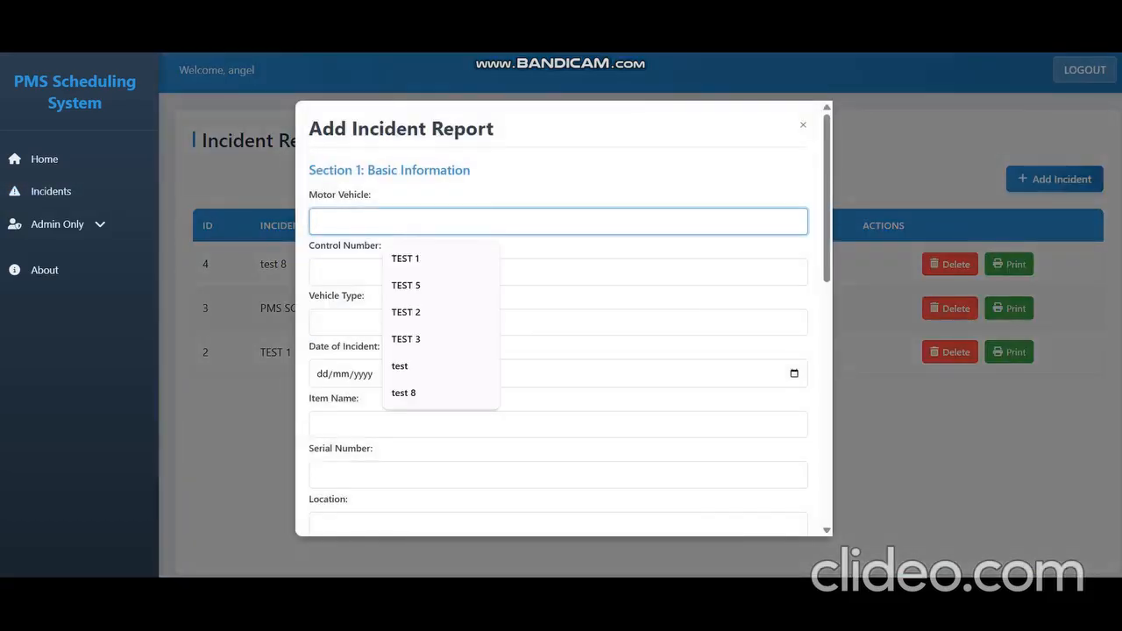
text(test)
key(ctrl+a)
text(TEST)
key(ctrl+a)
key(ctrl+c)
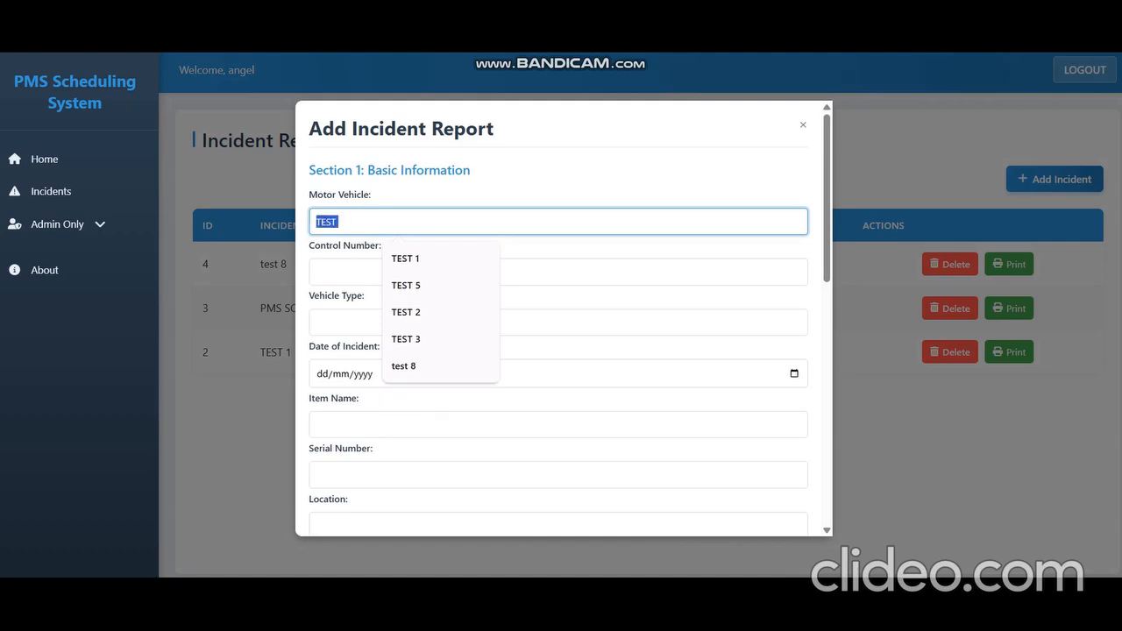
Step: Fill Control Number, Vehicle Type and Item Name with TEST
click(438, 272)
key(ctrl+v)
click(438, 322)
key(ctrl+v)
scroll(438, 350, down, 1)
click(438, 350)
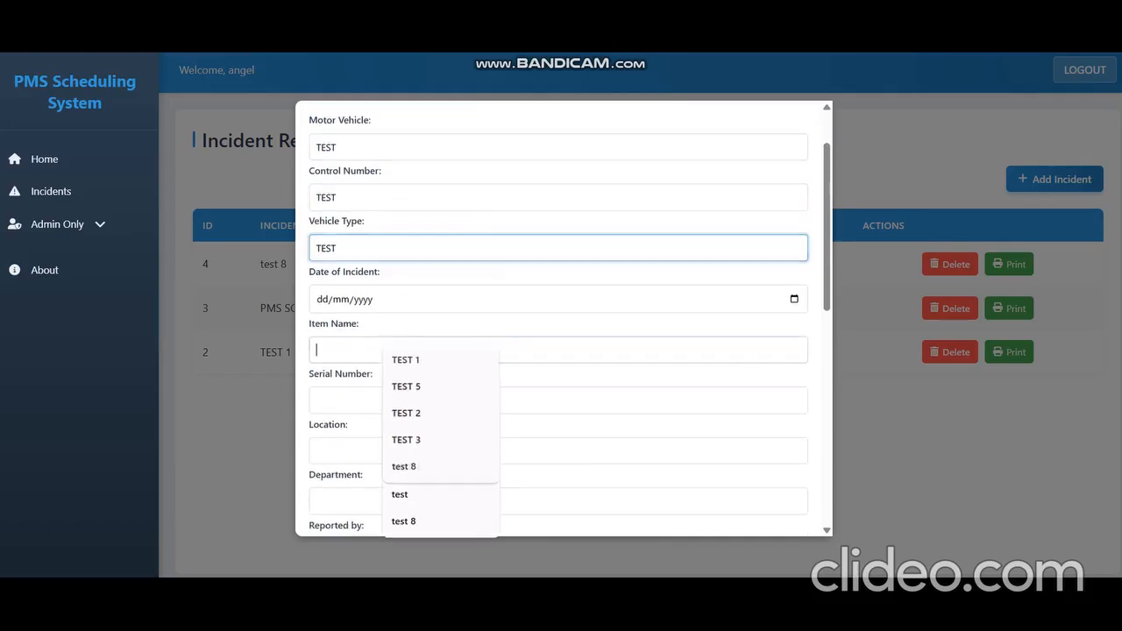
key(ctrl+v)
Step: Set the incident date to 24/04/2025 and the Serial Number to TEST
click(794, 299)
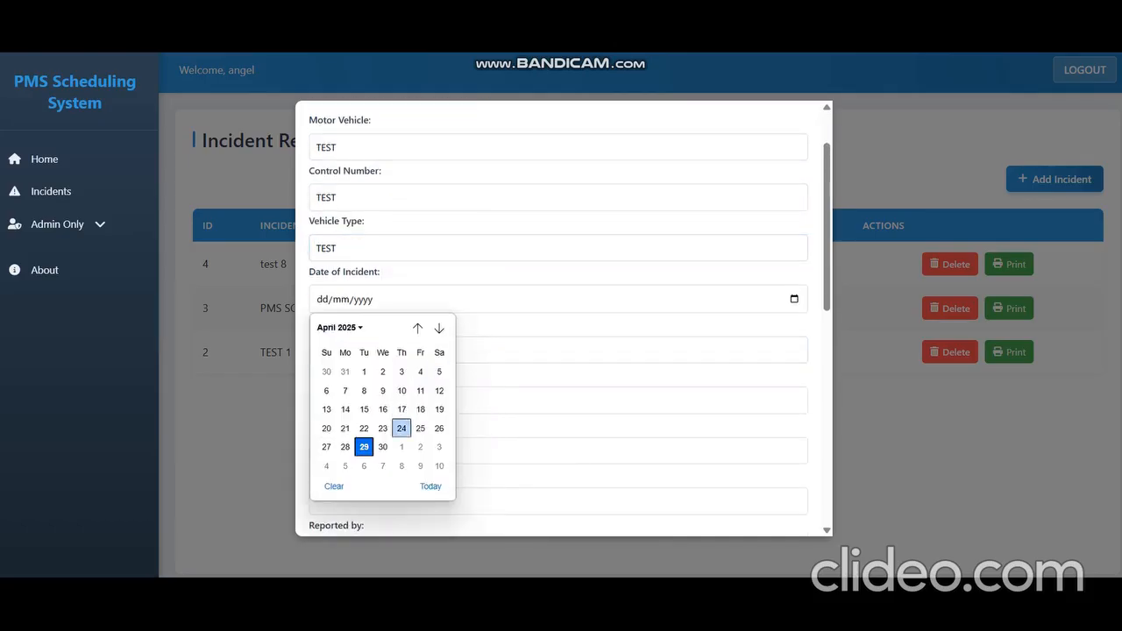
click(402, 429)
scroll(401, 386, down, 1)
click(400, 326)
key(ctrl+v)
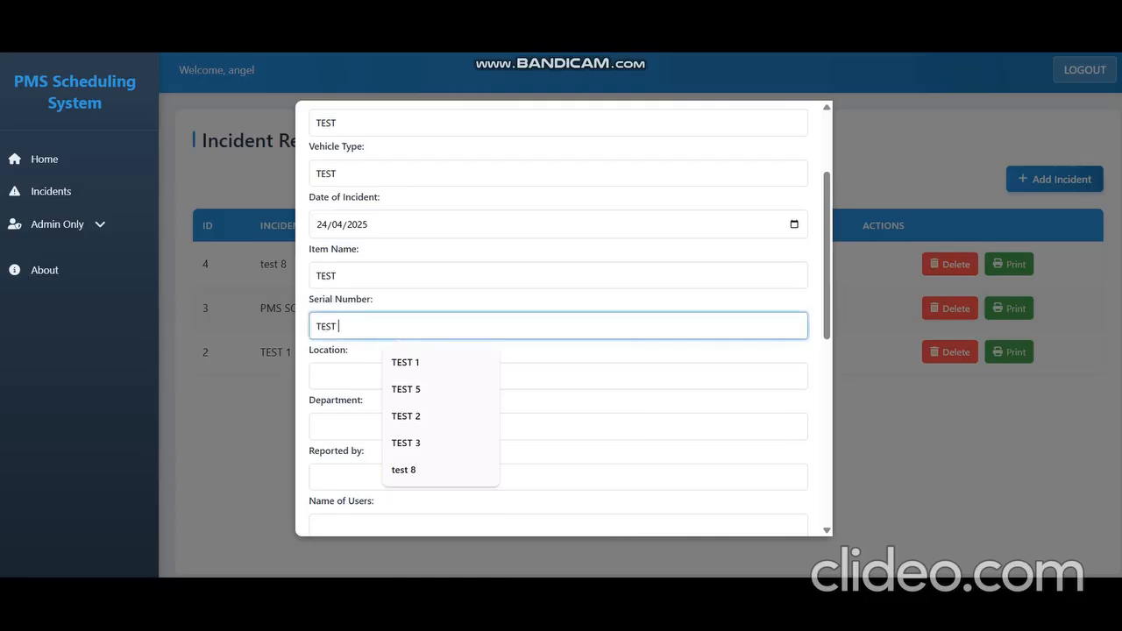
Step: Fill Location, Department, Reported by and Name of Users with TEST
click(399, 376)
key(ctrl+v)
click(400, 427)
key(ctrl+v)
click(400, 477)
key(ctrl+v)
scroll(399, 476, down, 1)
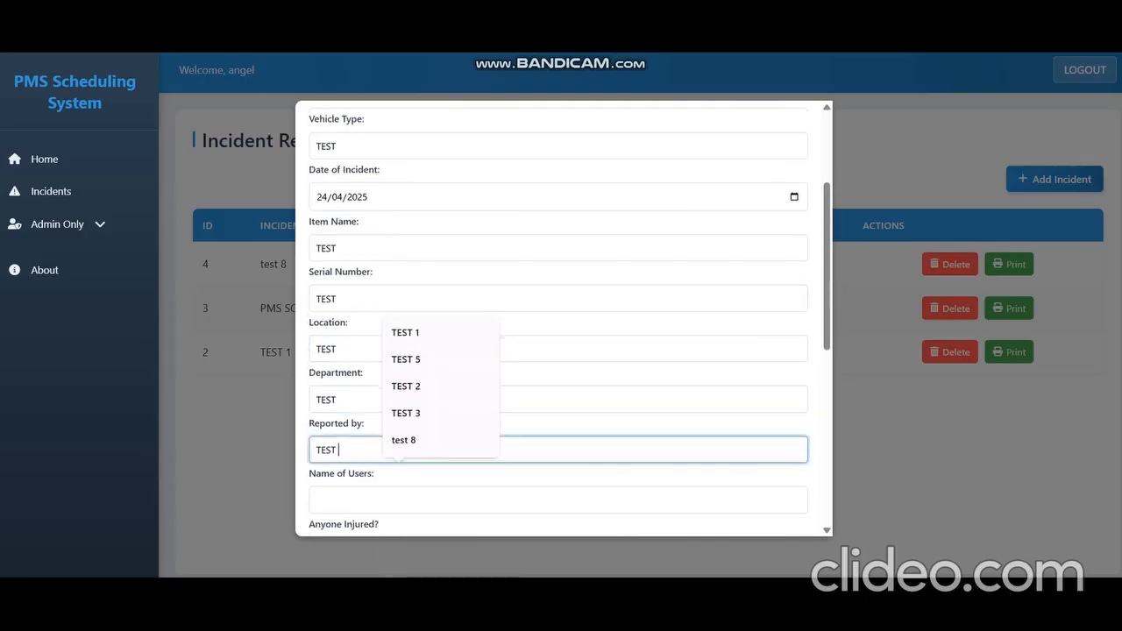
click(399, 453)
key(ctrl+v)
Step: Enter TEST as the incident description and tick Failure to Monitor Equipment and Improve Work Procedure
scroll(400, 452, down, 3)
click(400, 407)
key(ctrl+v)
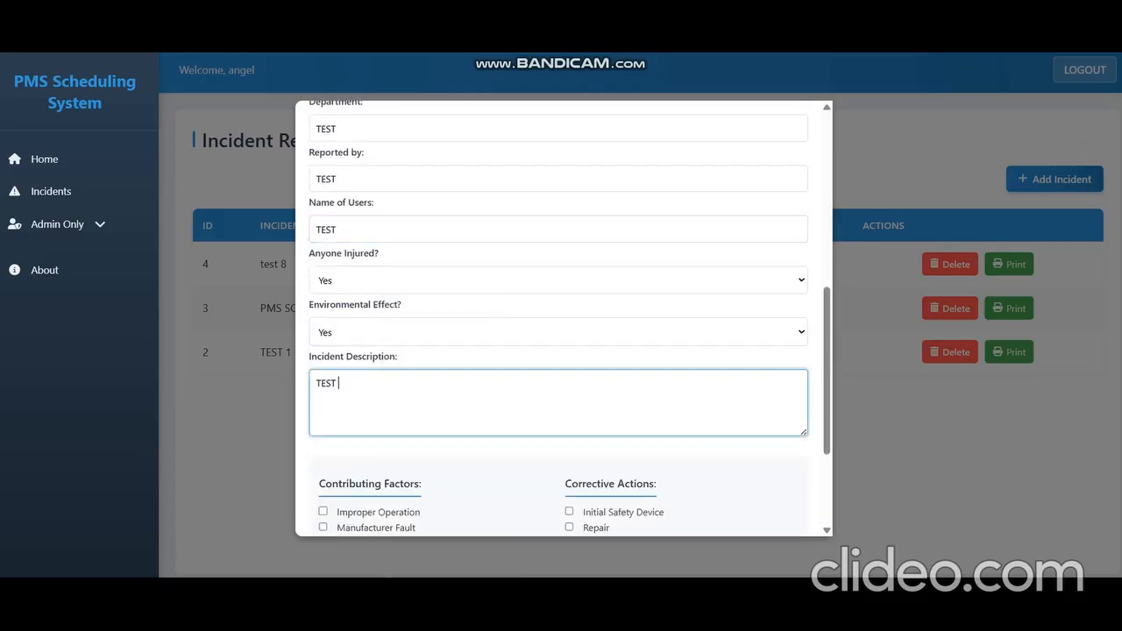
scroll(399, 407, down, 2)
click(398, 426)
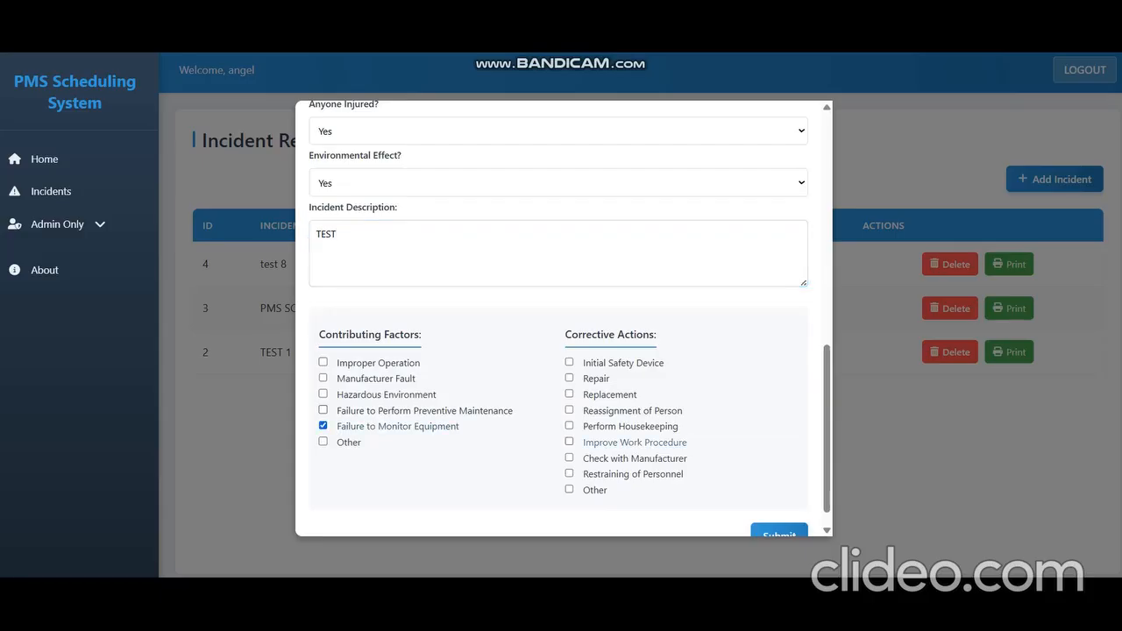
click(569, 441)
Step: Submit the incident report, acknowledge the success message, and close the form
scroll(569, 442, down, 1)
click(778, 509)
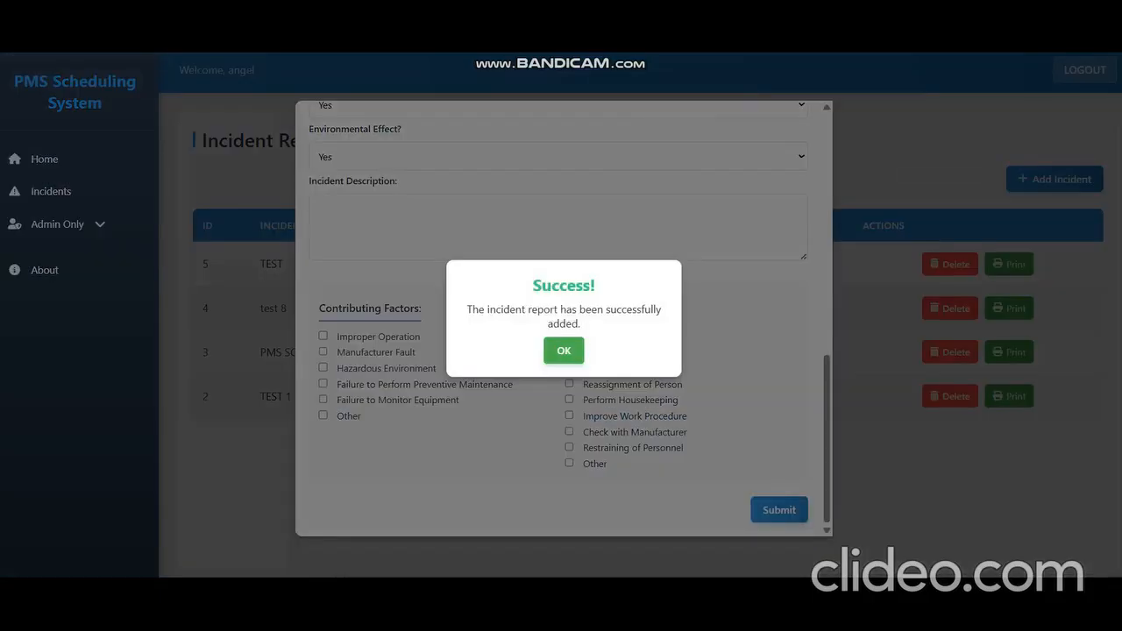
click(564, 351)
scroll(563, 351, up, 8)
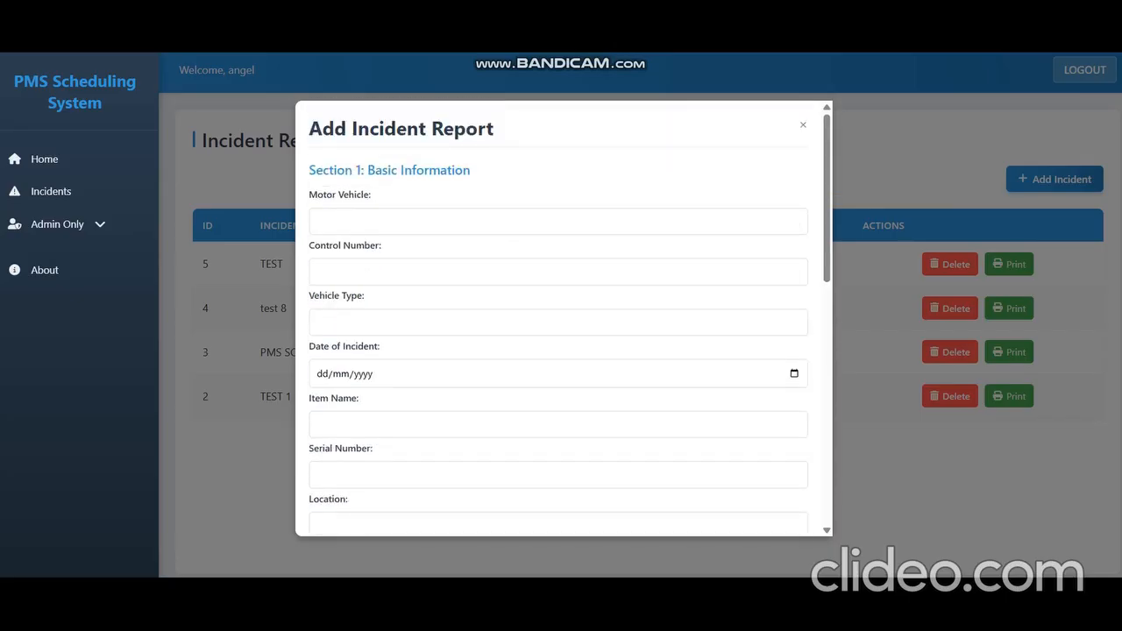
click(803, 124)
Step: Print the new TEST incident report and open the downloaded PDF
click(1009, 264)
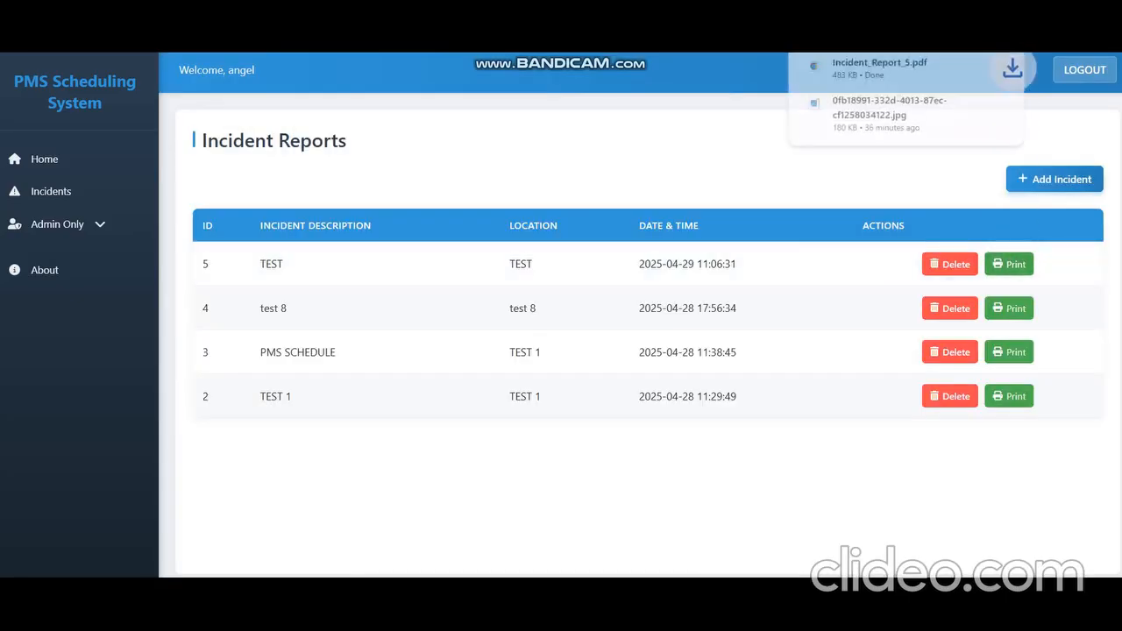
click(879, 67)
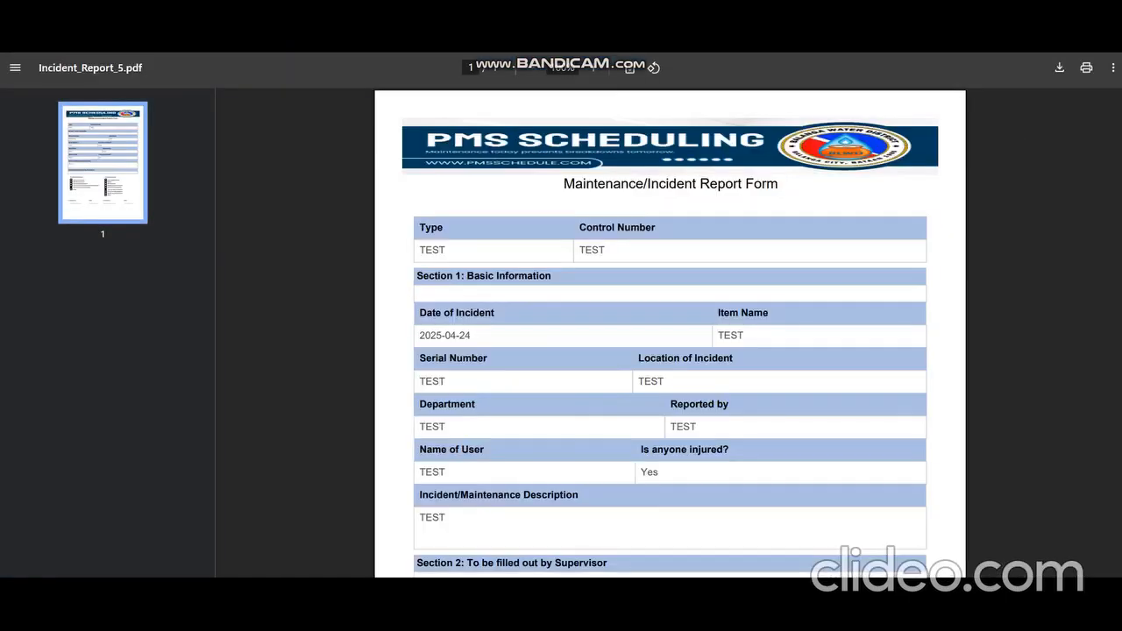
Step: Scroll through the printed incident report PDF and close its tab
scroll(670, 333, down, 5)
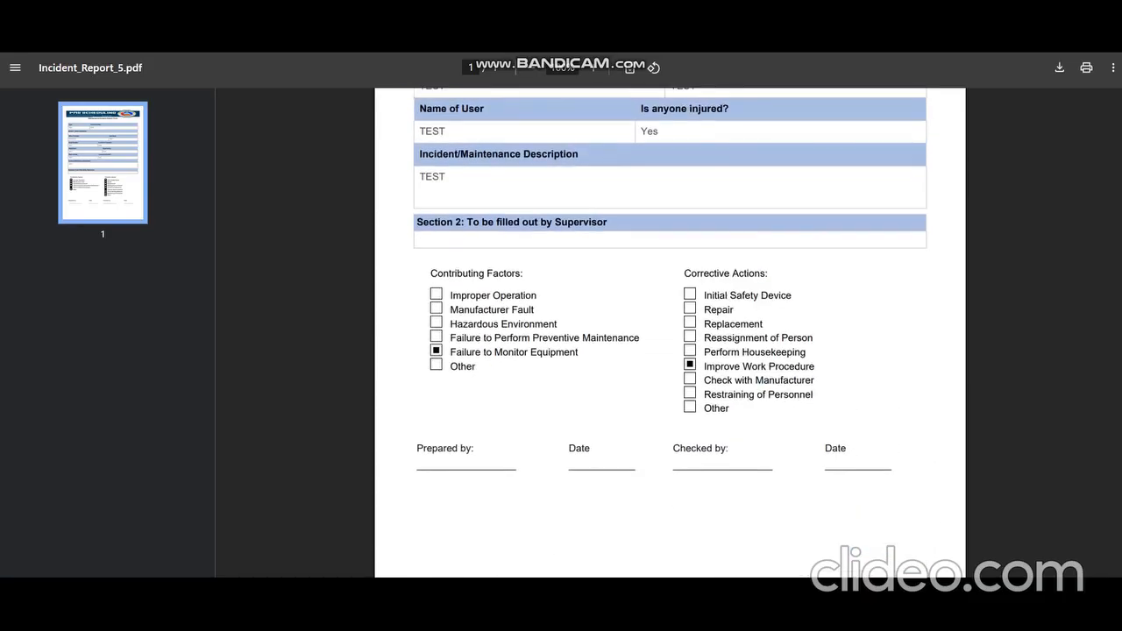
click(925, 54)
Step: Open the Add Vehicle form under Motor Vehicles and enter plate number KEY123
click(77, 224)
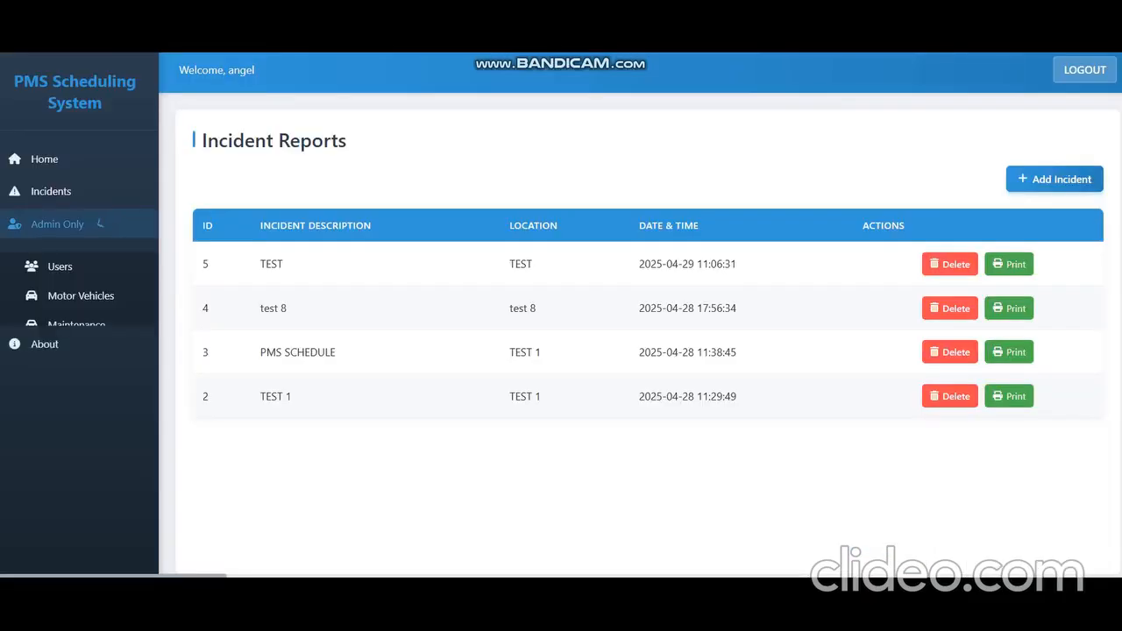
click(80, 295)
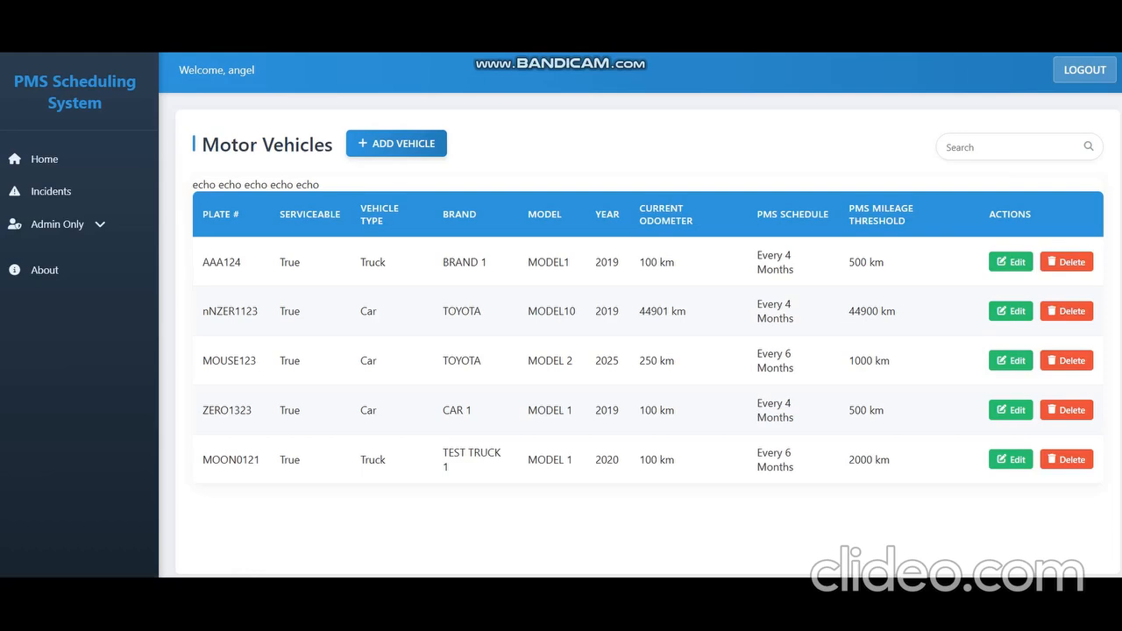
click(396, 142)
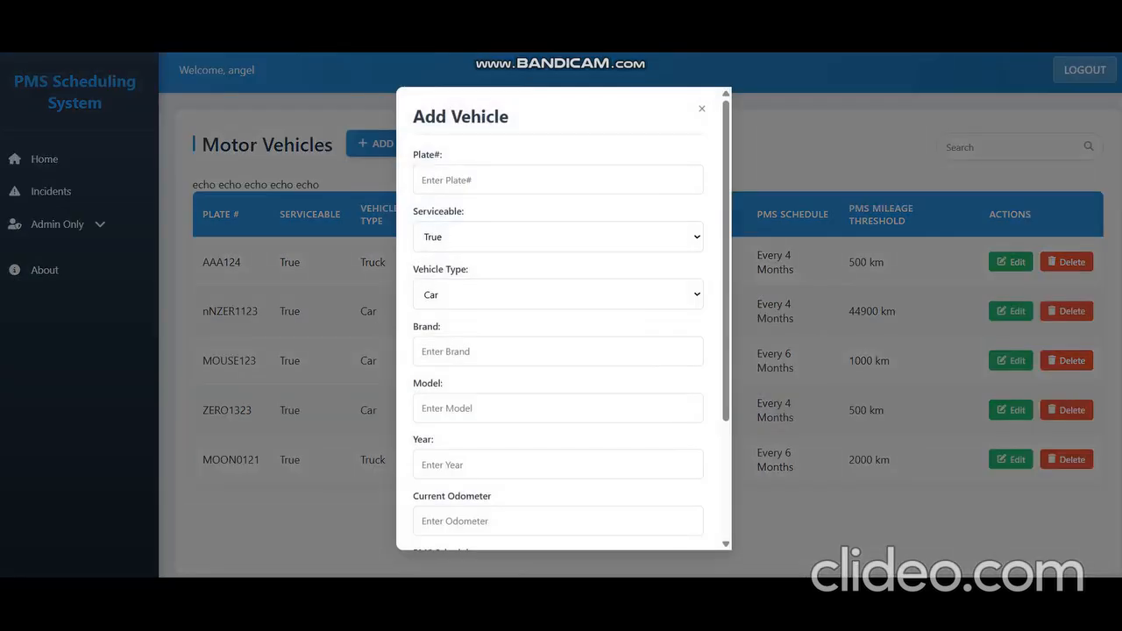
click(543, 180)
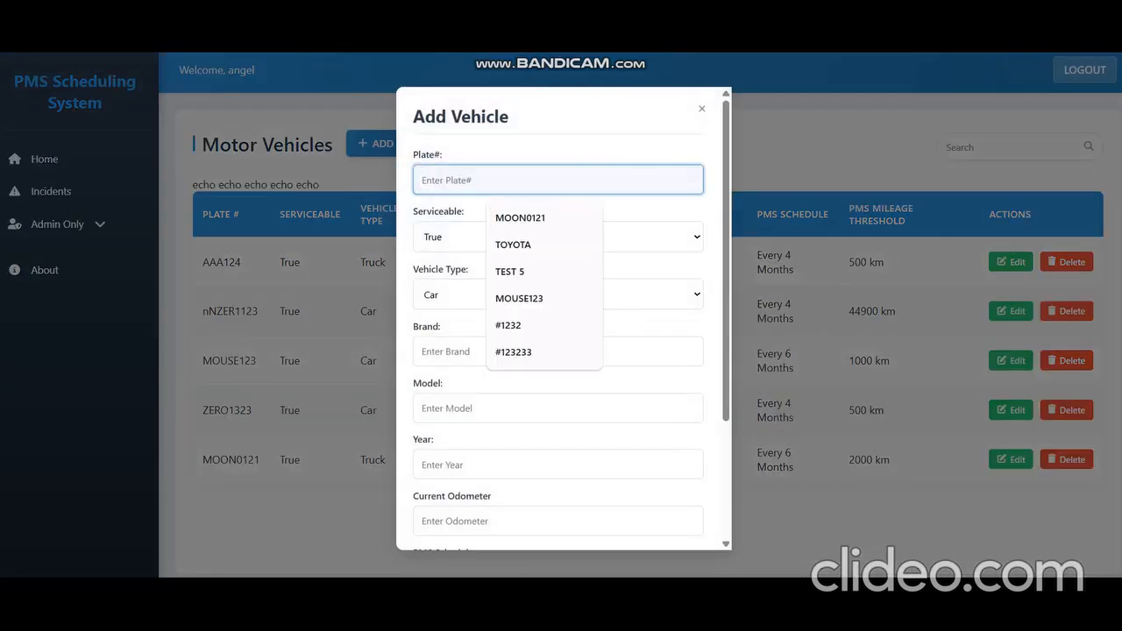
text(keyboar)
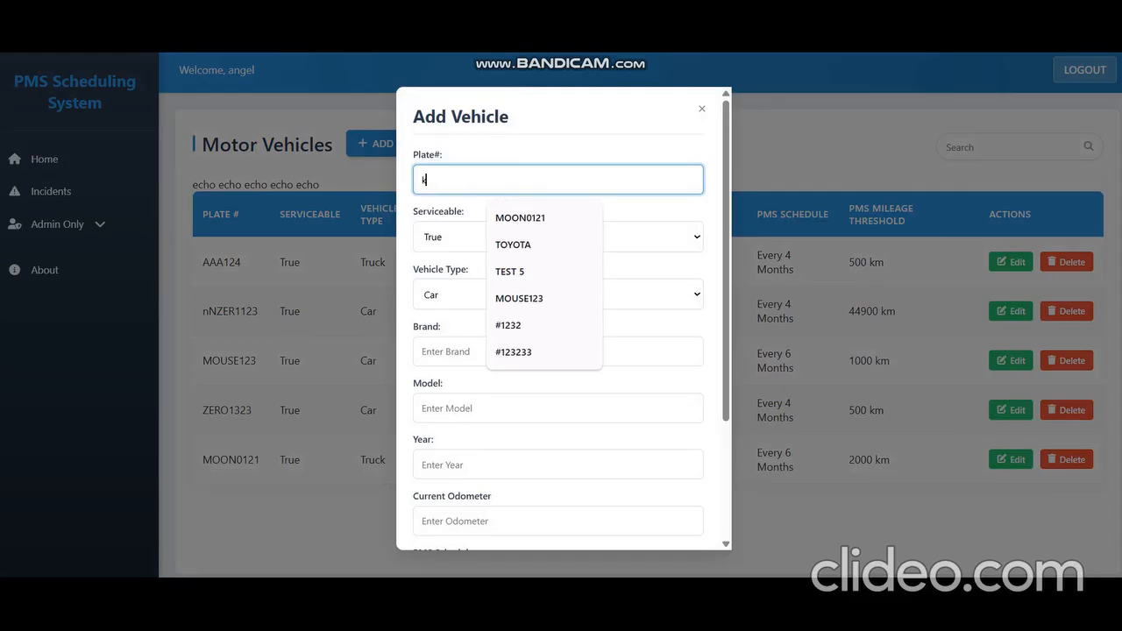
key(BackSpace)
key(BackSpace)
key(BackSpace)
key(BackSpace)
key(BackSpace)
key(BackSpace)
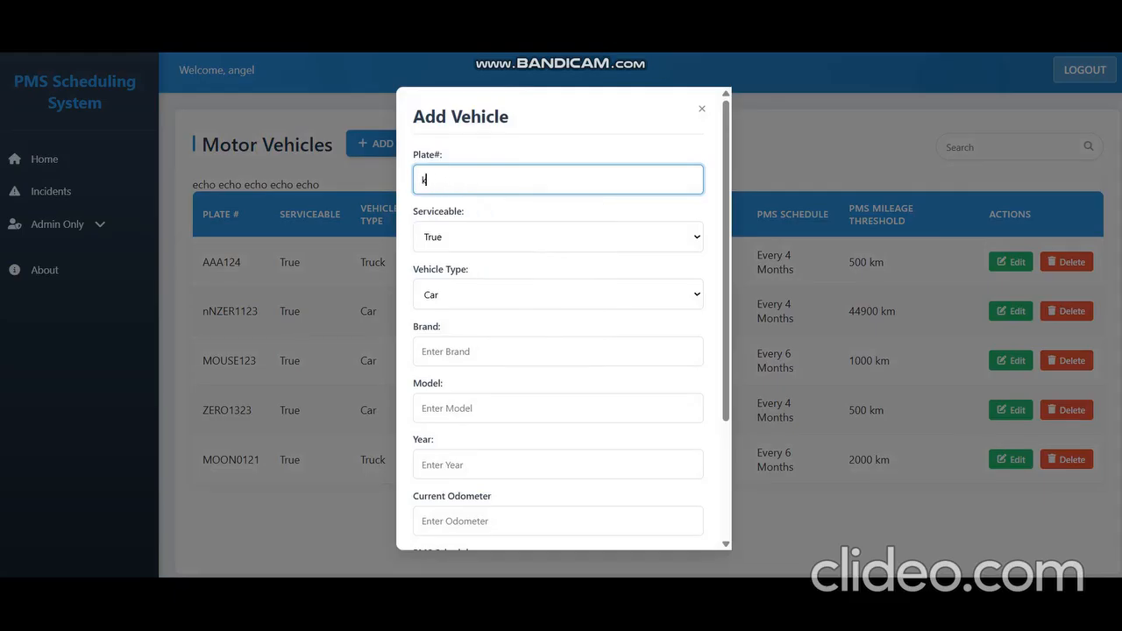
key(BackSpace)
text(KEY123)
Step: Set Serviceable to True, Brand to BRAND 1 and Model to MODEL 1 in the new vehicle form
click(557, 237)
click(557, 261)
scroll(558, 319, down, 1)
scroll(557, 262, down, 2)
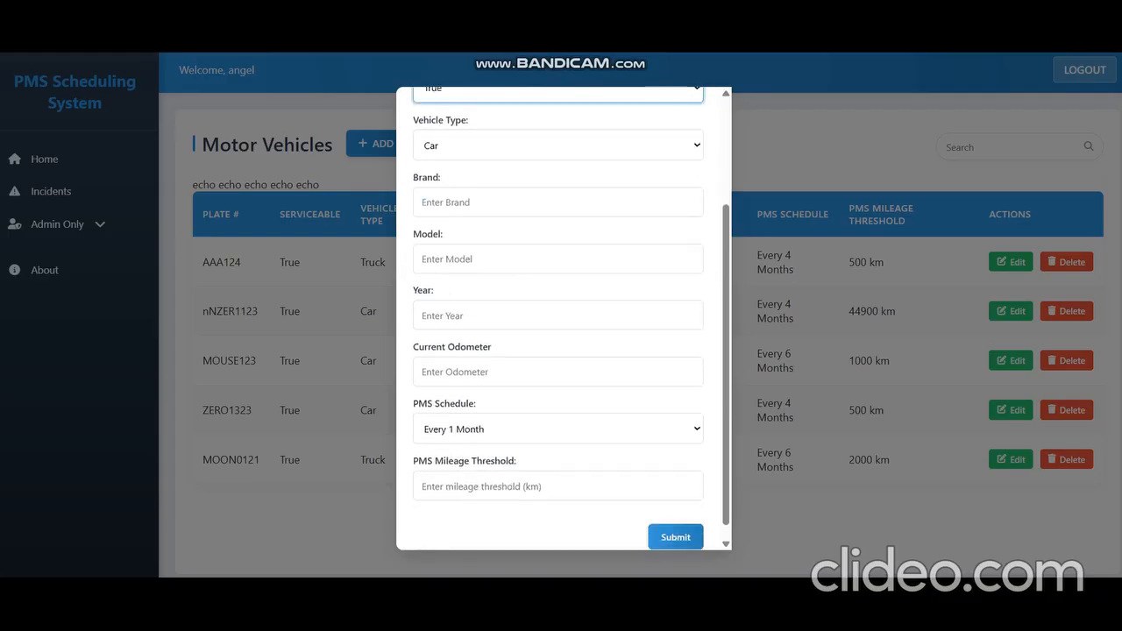
click(558, 202)
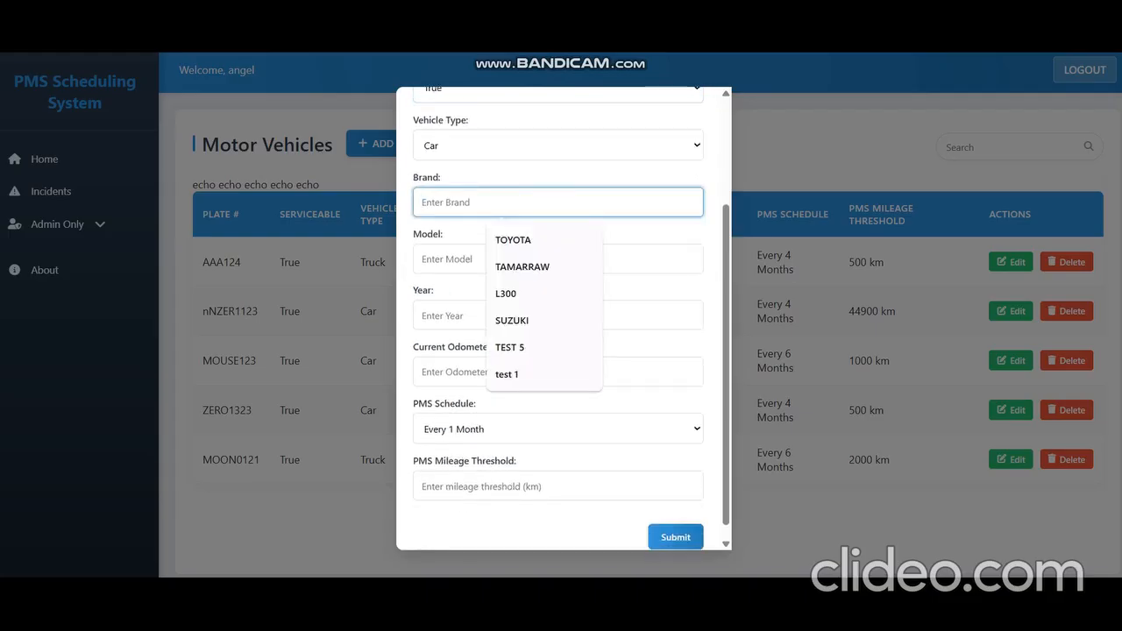
text(BRAND 1)
key(Tab)
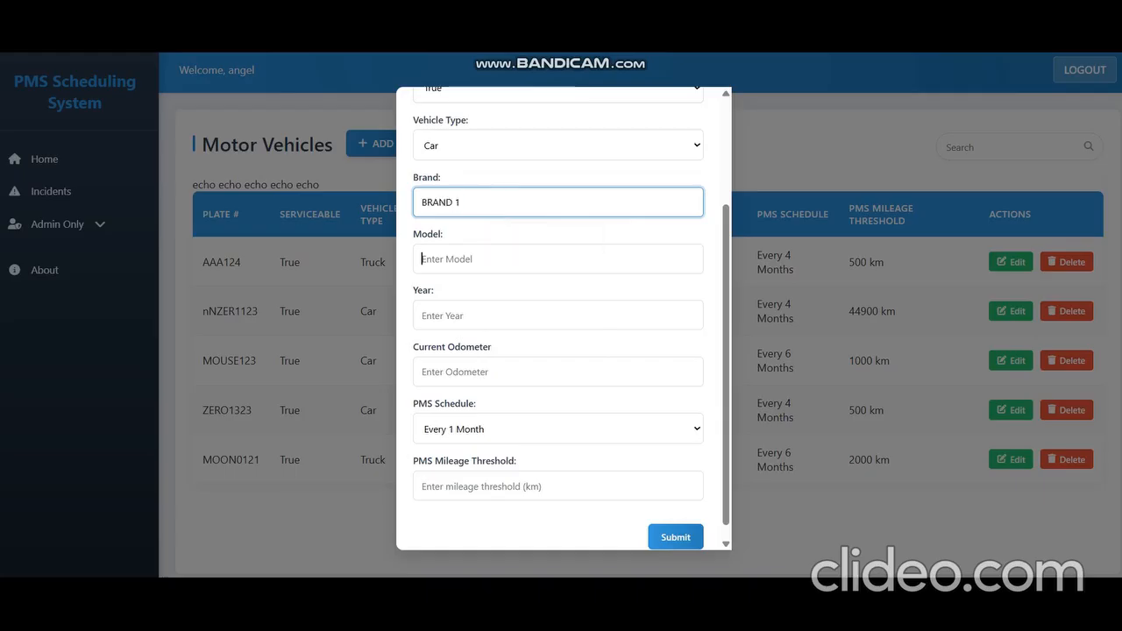
text(MODEL 1)
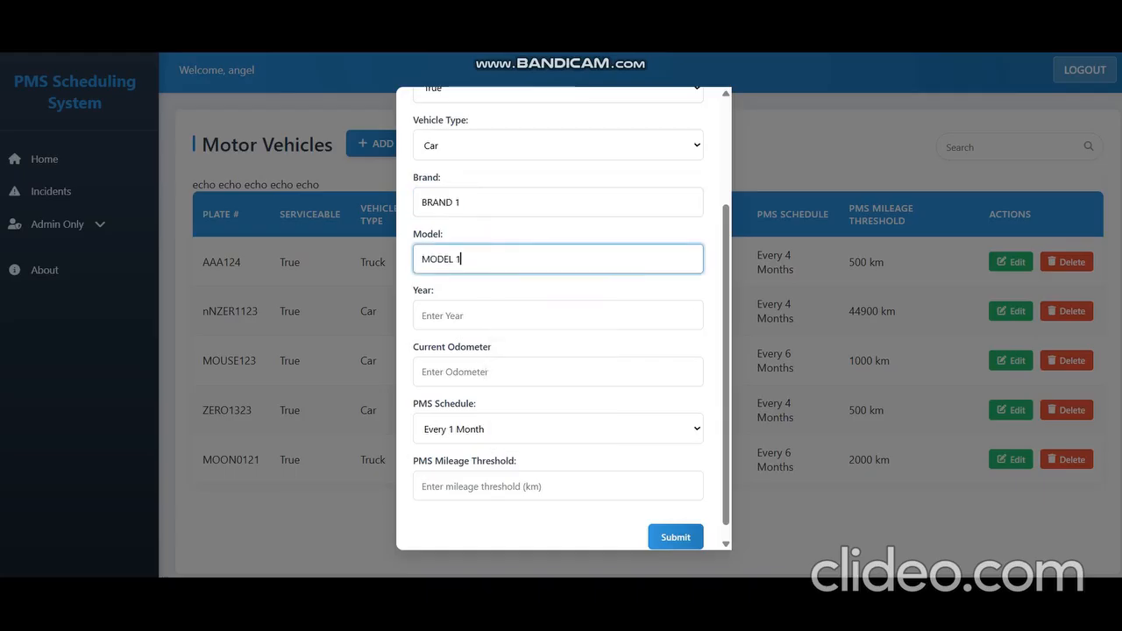
Step: Enter year 2019, odometer 100, PMS schedule Every 8 Months and mileage threshold 500 for the vehicle
key(Tab)
text(2019)
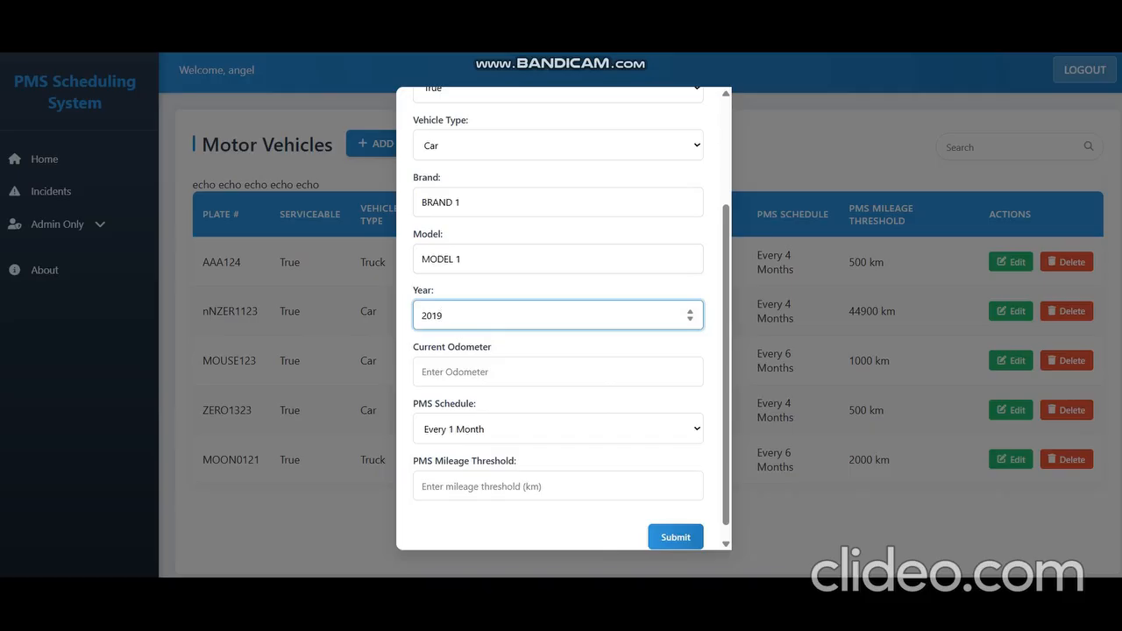
key(Tab)
text(100)
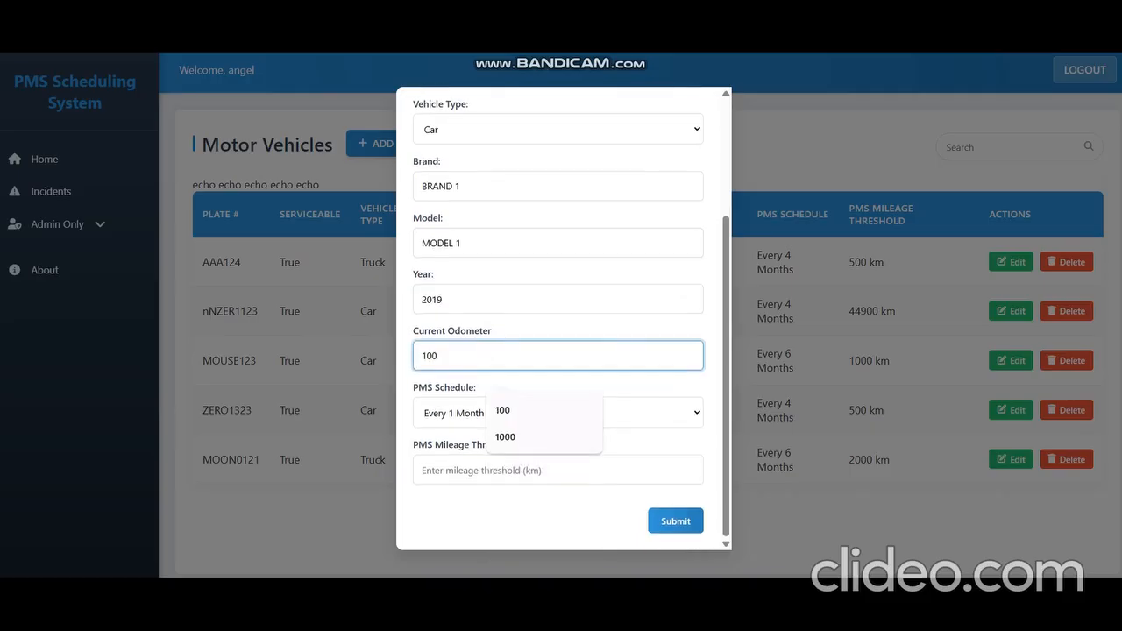
key(Tab)
key(alt+Down)
key(Down)
key(Down)
key(Down)
key(Down)
key(Down)
key(Down)
key(Down)
key(Return)
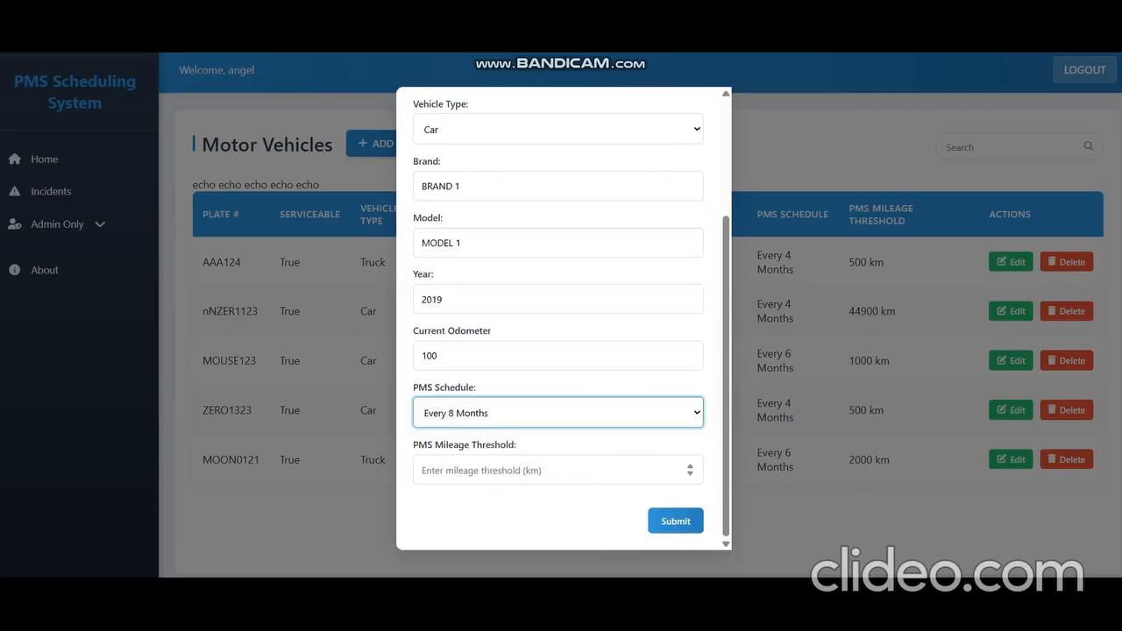
key(Tab)
text(500)
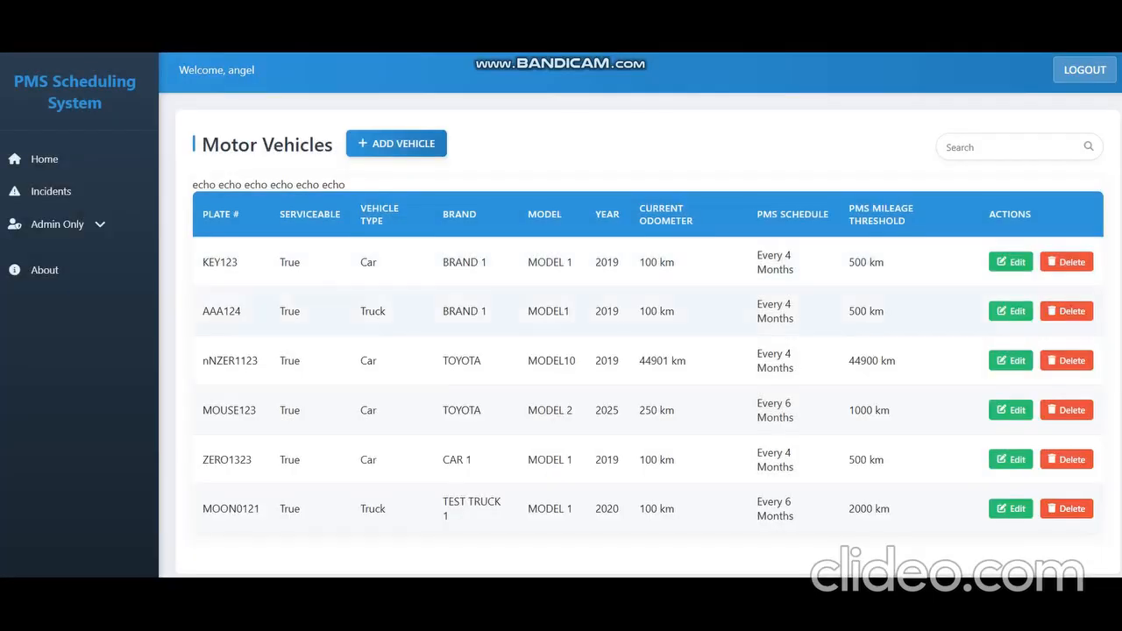
Step: Open the Maintenance page and select plate KEY123 for a new maintenance record
click(57, 224)
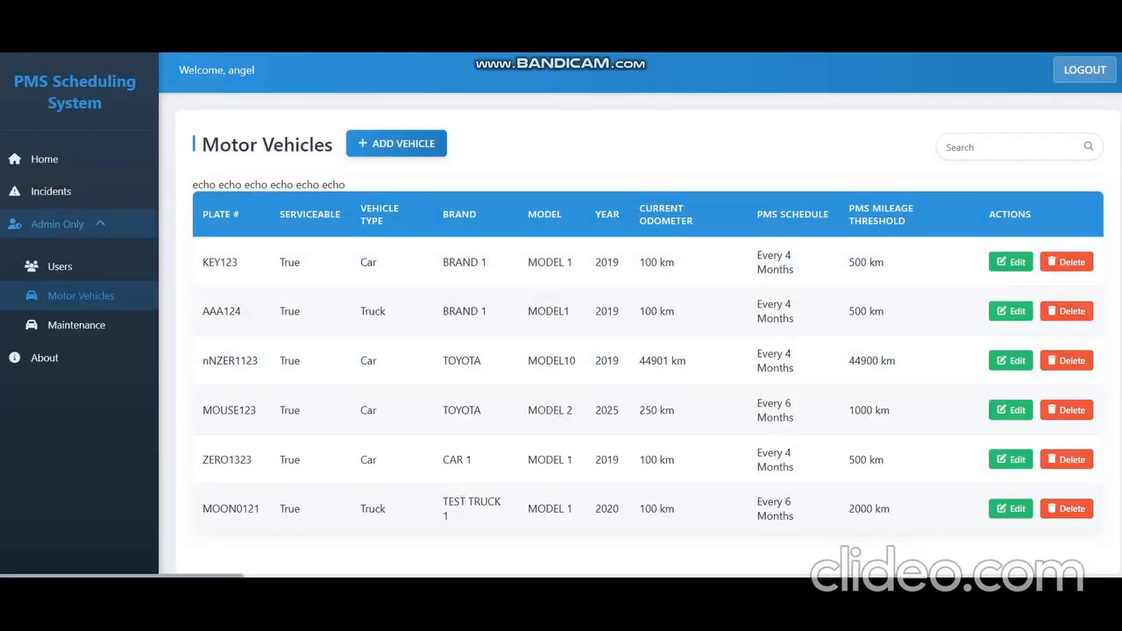
click(61, 324)
click(299, 210)
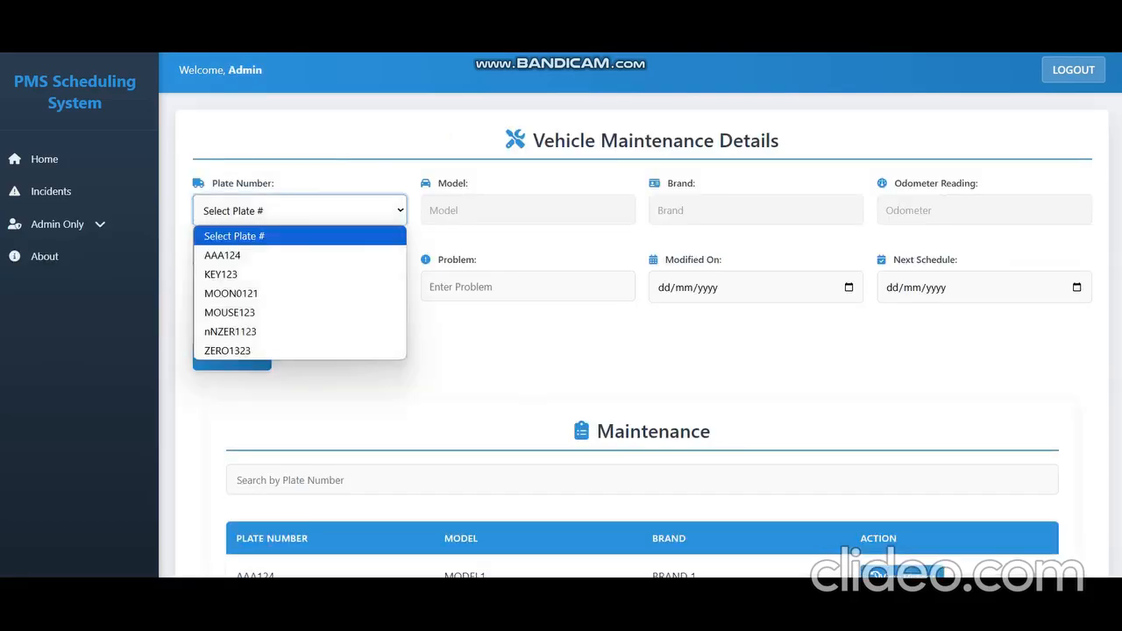
click(254, 273)
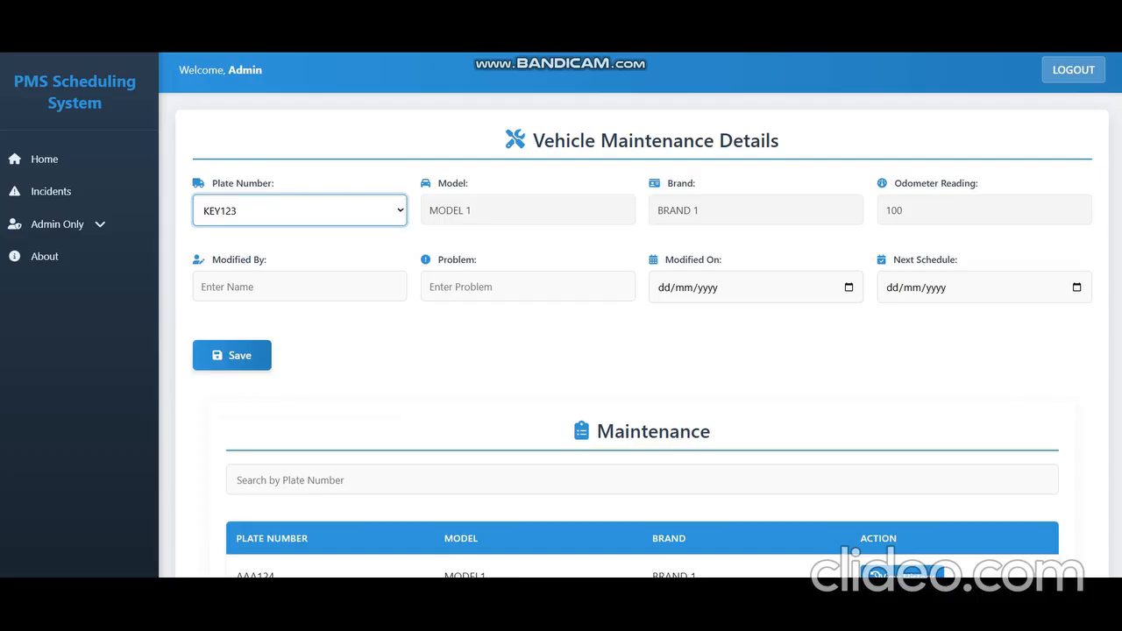
Step: Pick a staff member's name for Modified By and enter PMS as the problem
click(299, 287)
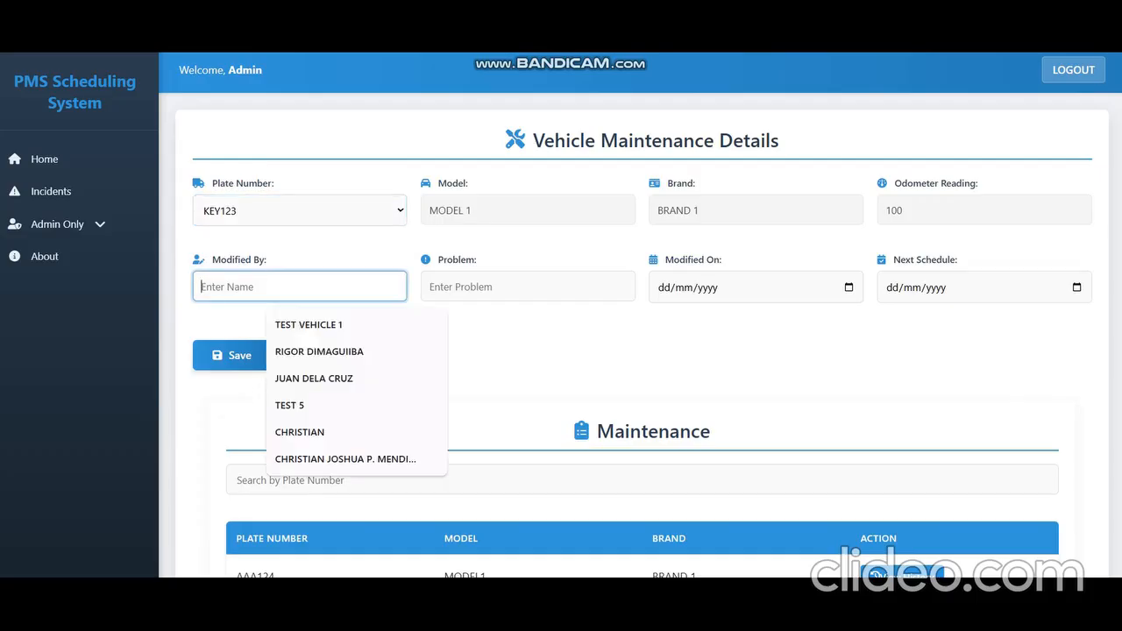
click(318, 351)
click(528, 286)
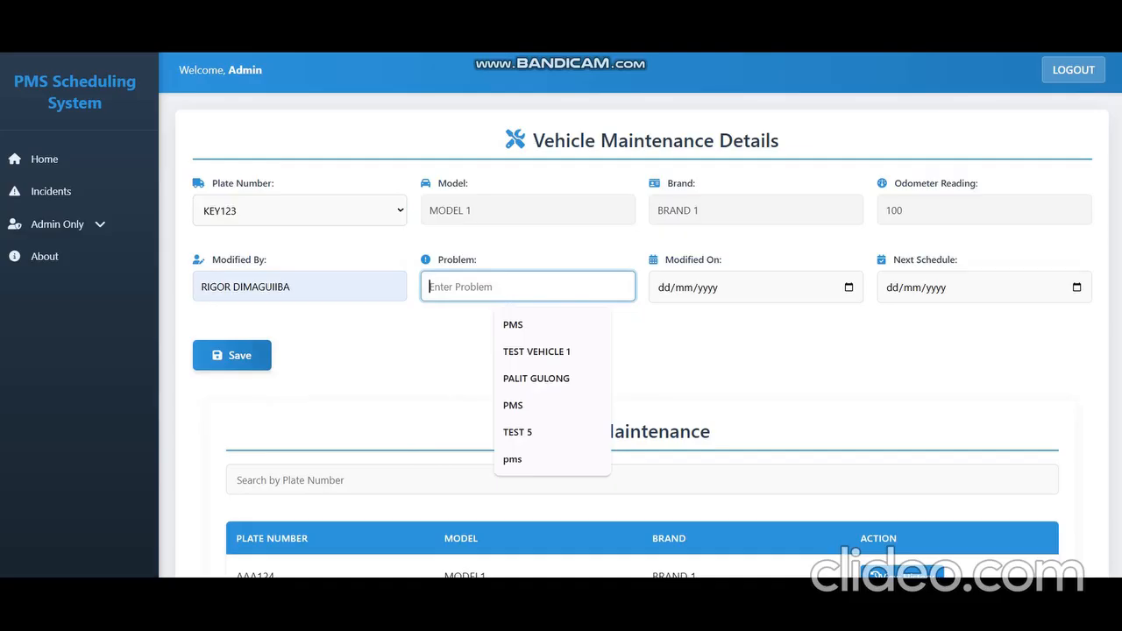
text(PMS)
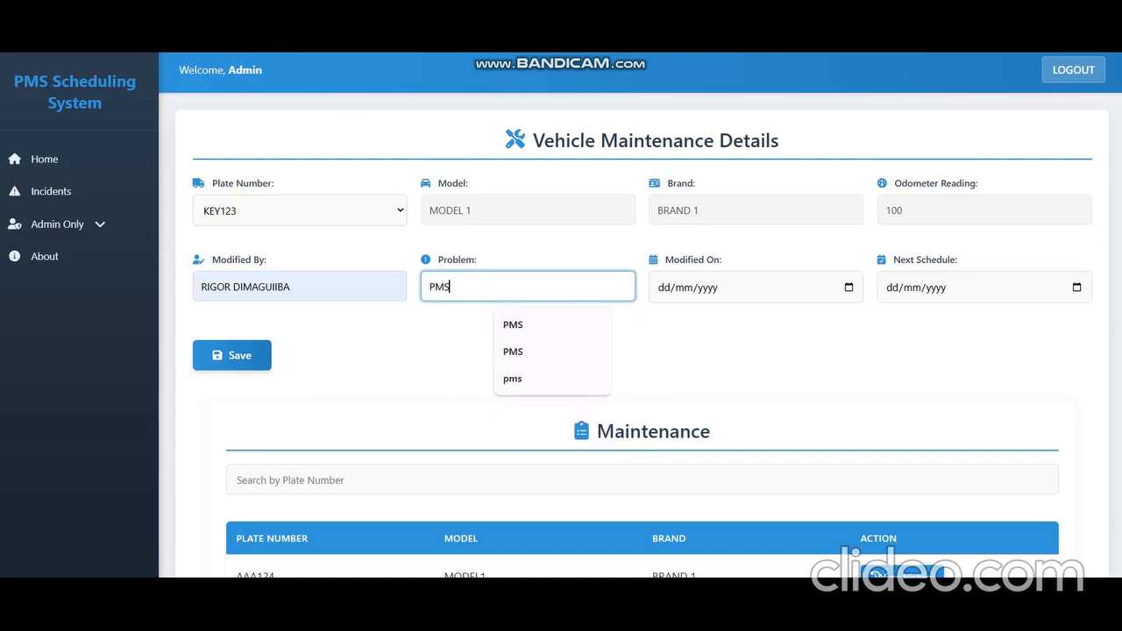
Step: Set Modified On to 29/04/2025, save the maintenance record and acknowledge the success message
click(849, 287)
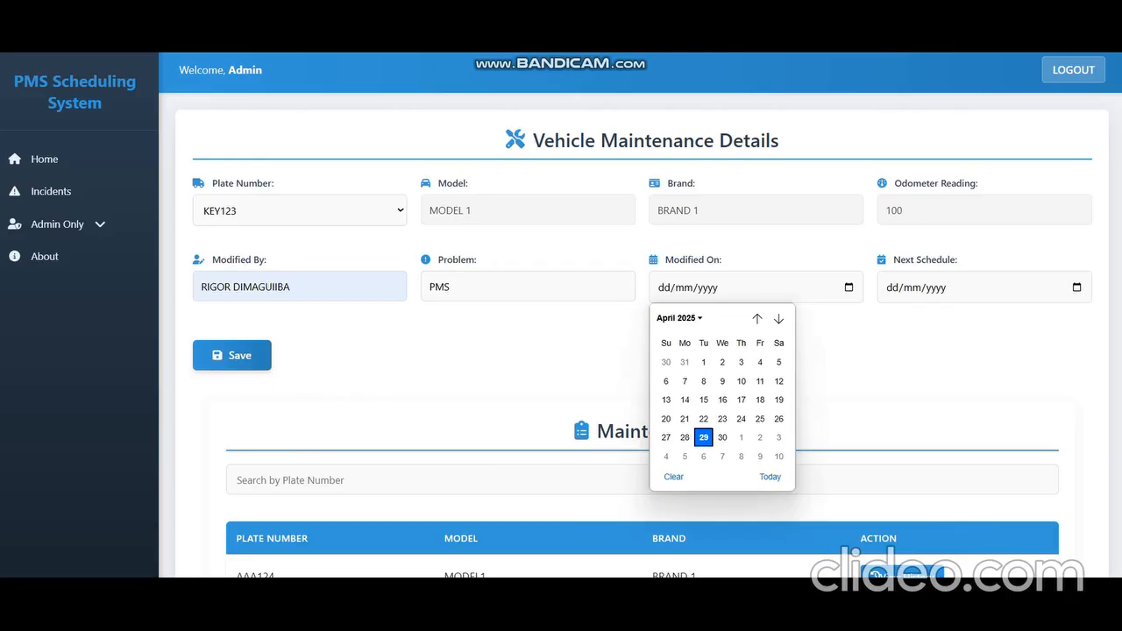
click(703, 438)
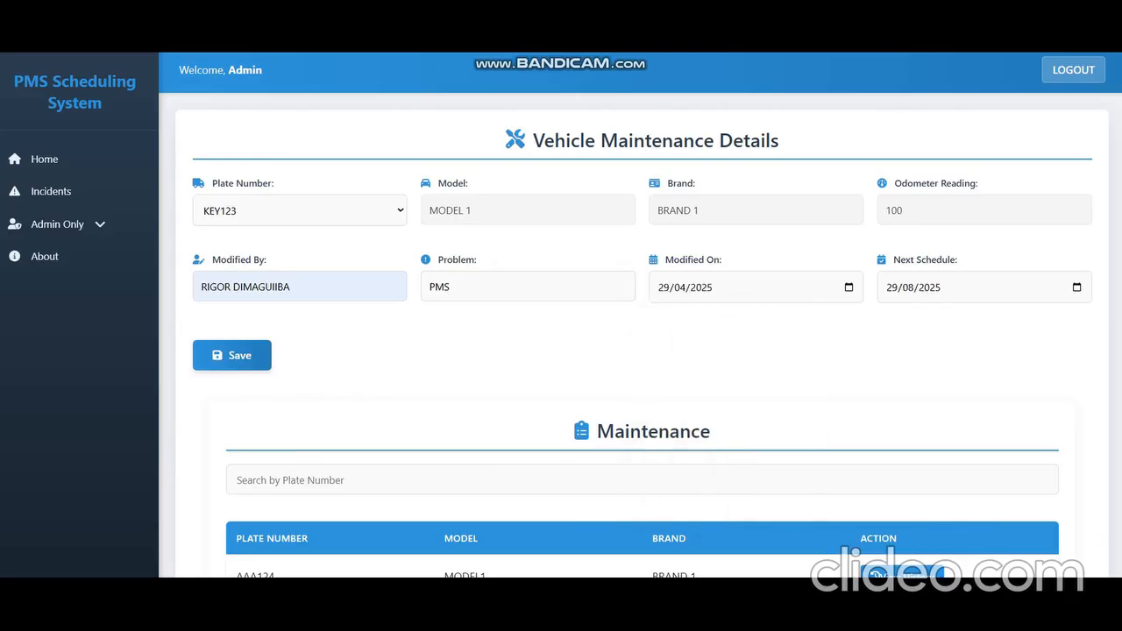
scroll(640, 350, down, 3)
scroll(640, 350, up, 3)
click(231, 355)
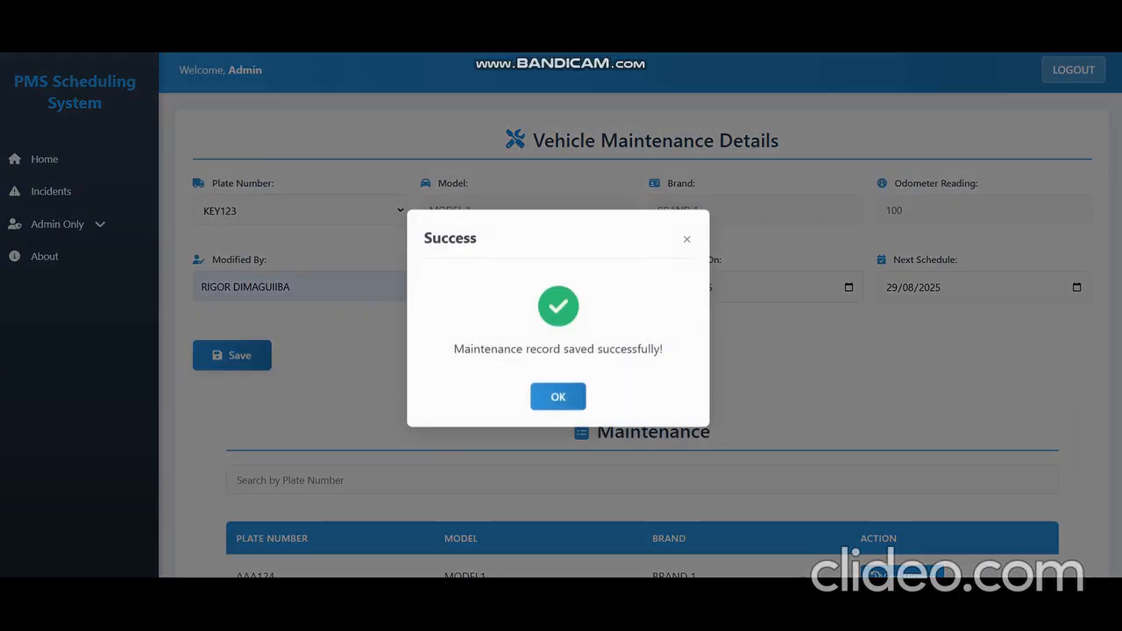
click(558, 397)
Step: View the maintenance history of KEY123, AAA124 and MOON0121, closing each history window
scroll(558, 397, down, 3)
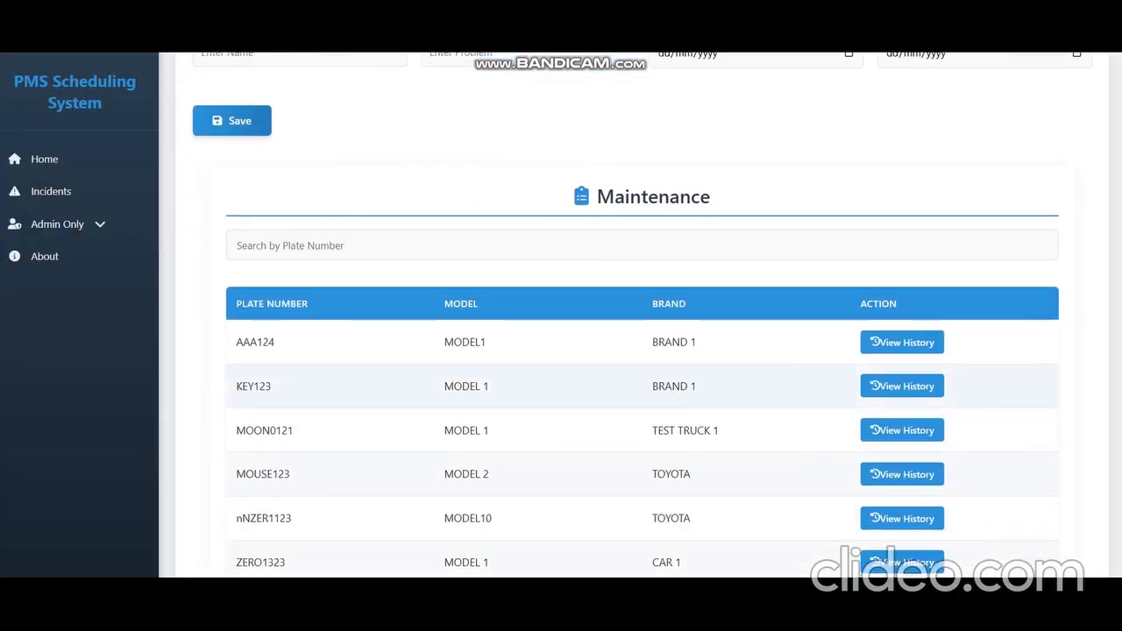
scroll(559, 385, down, 1)
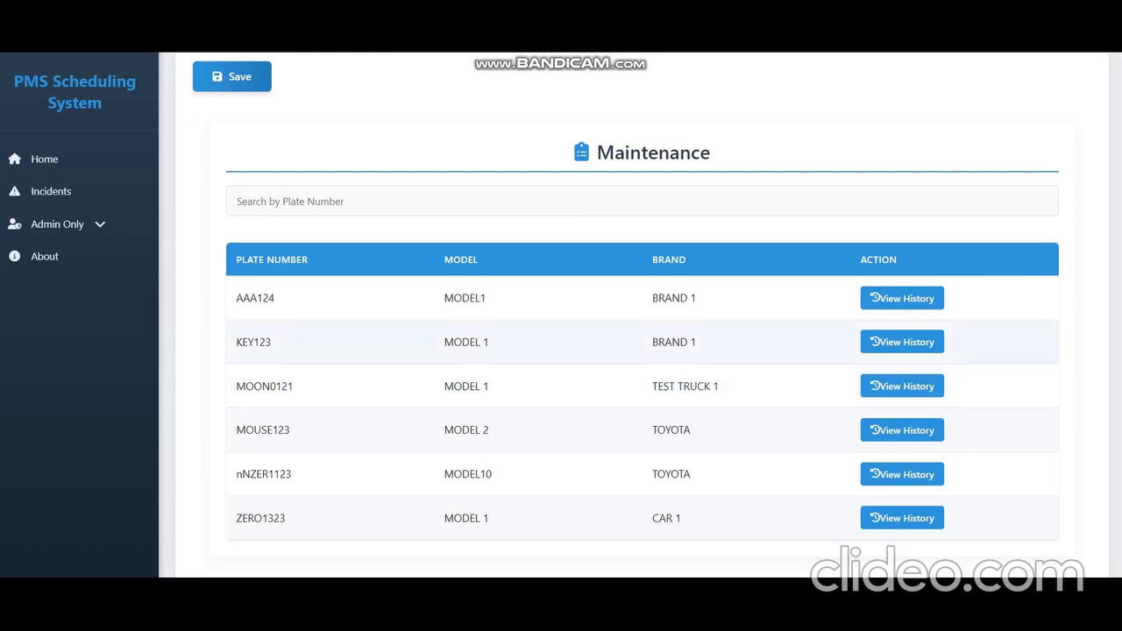
click(902, 342)
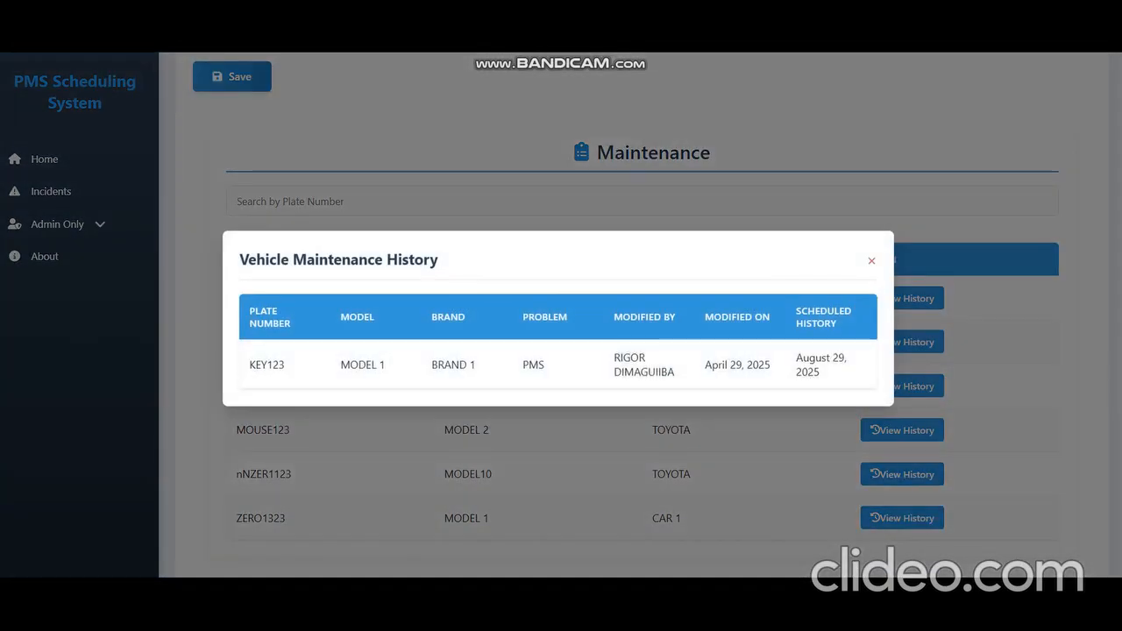
click(871, 260)
click(902, 298)
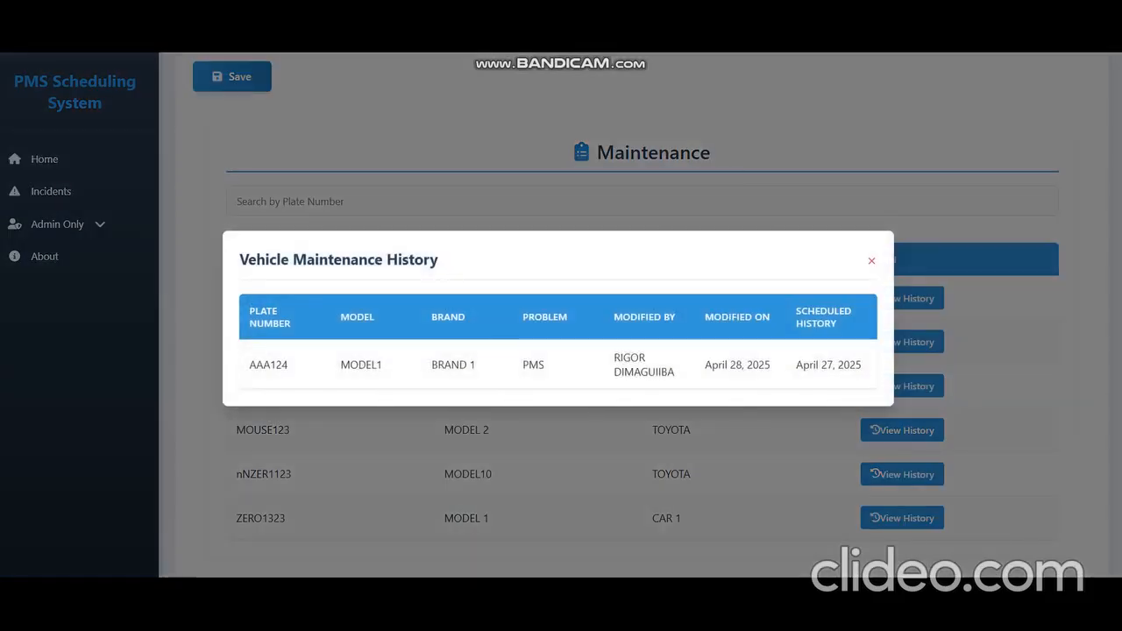
click(871, 260)
click(901, 386)
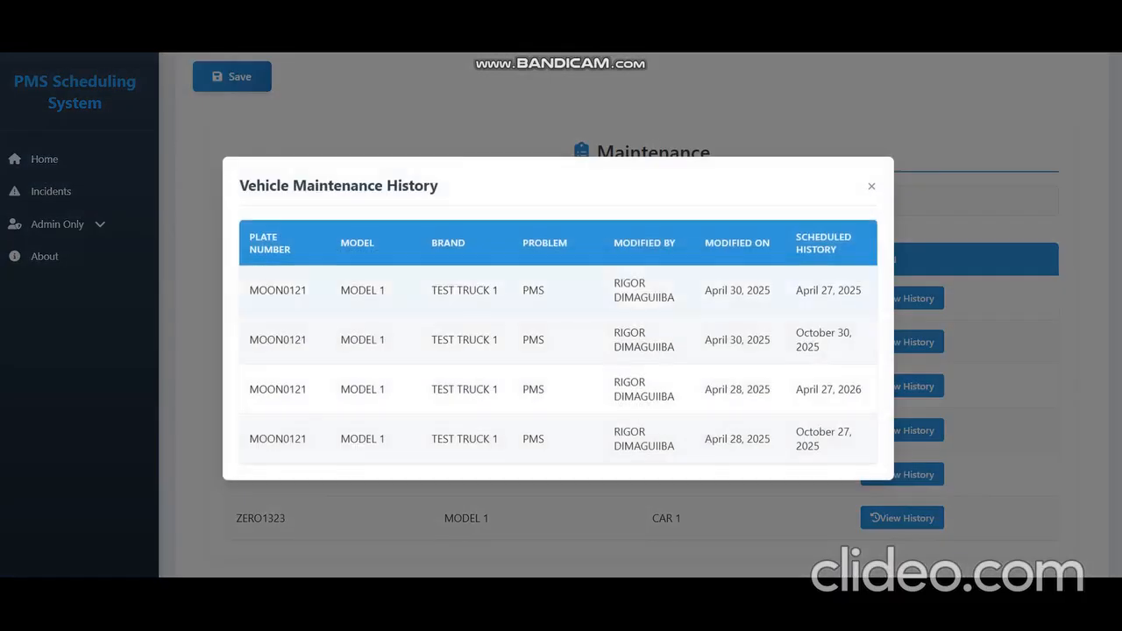
click(871, 186)
Step: Examine the home dashboard's maintenance chart and the vehicle maintenance schedule table
scroll(872, 186, up, 3)
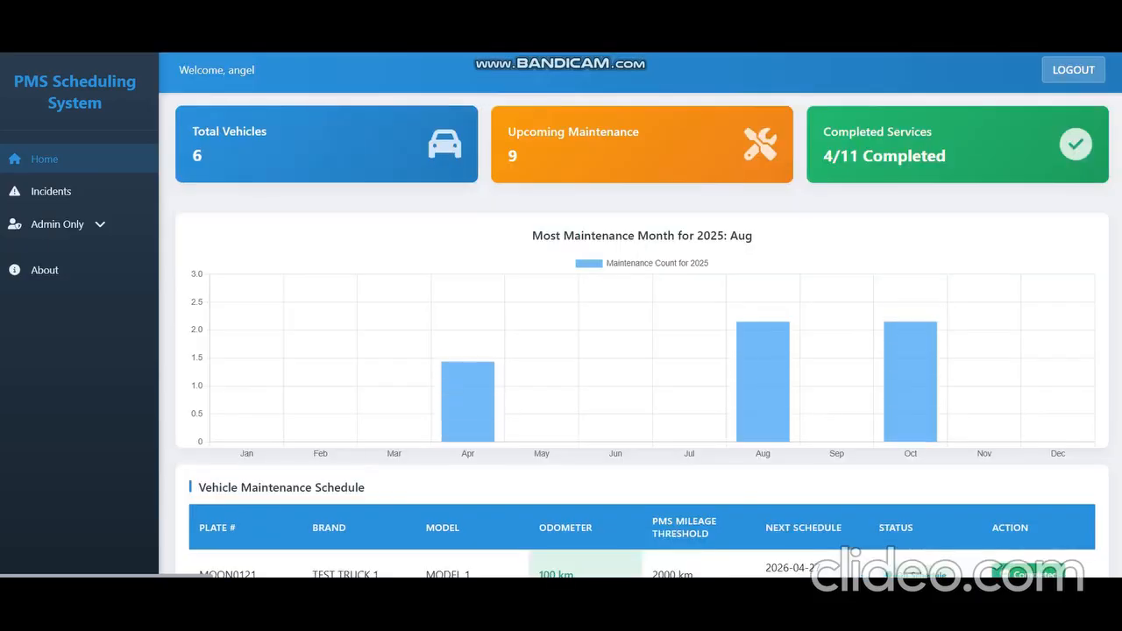
scroll(640, 351, down, 4)
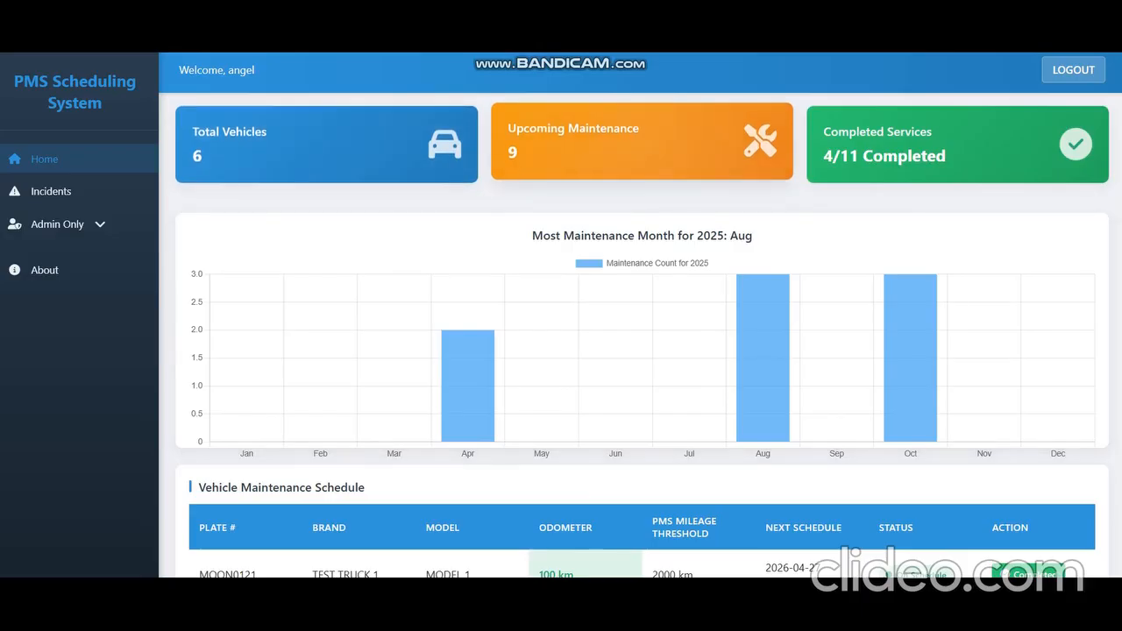
scroll(474, 263, down, 1)
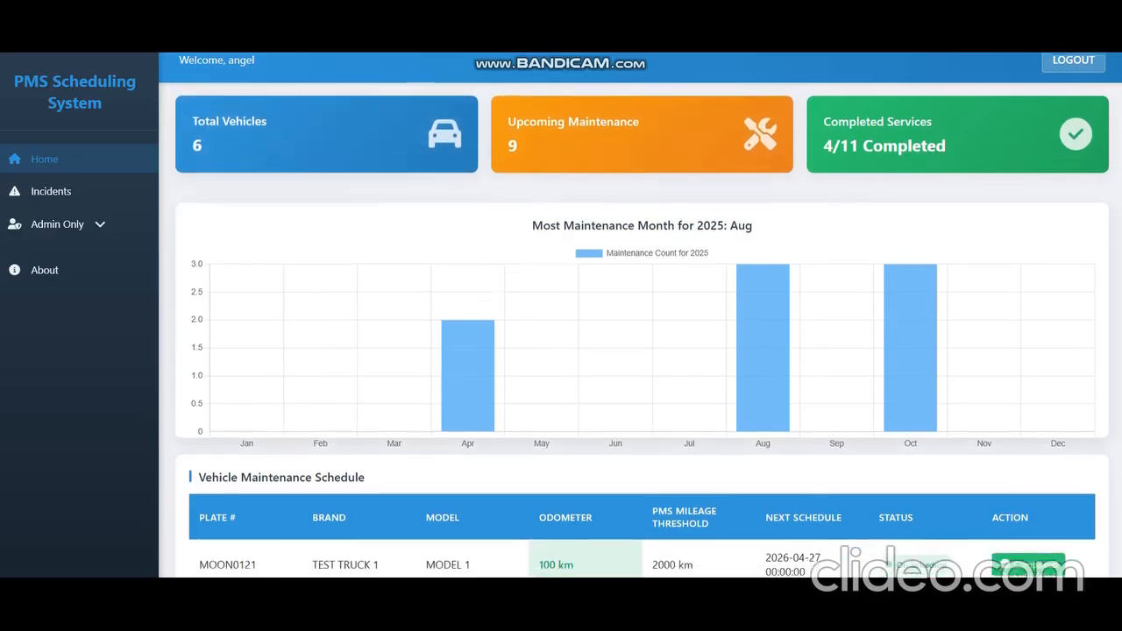
mouse_move(763, 281)
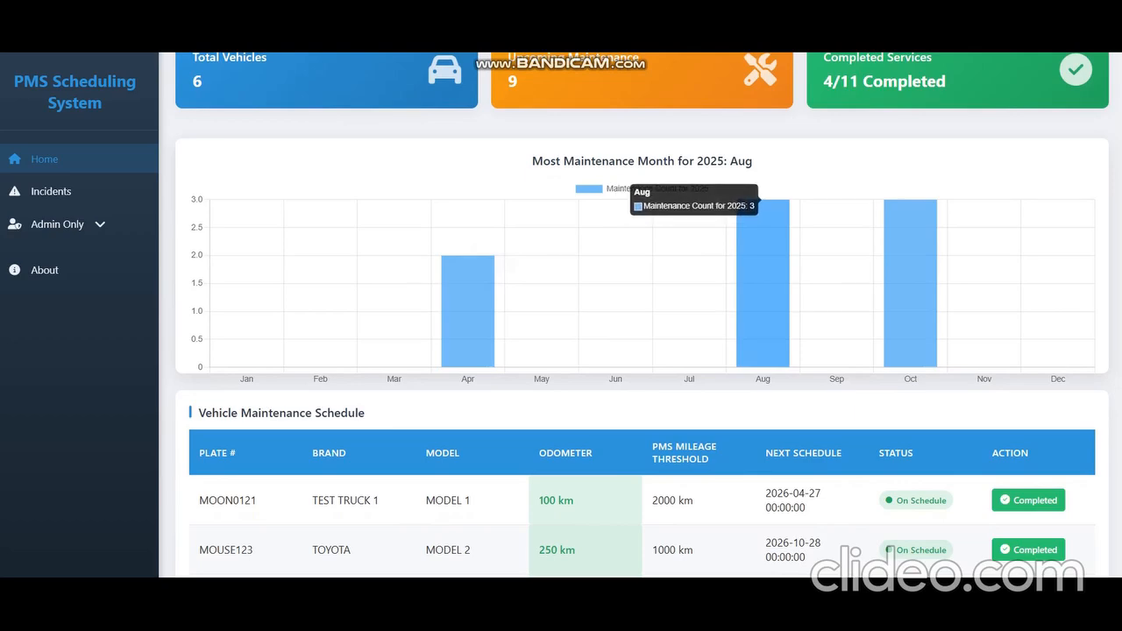
scroll(642, 315, down, 3)
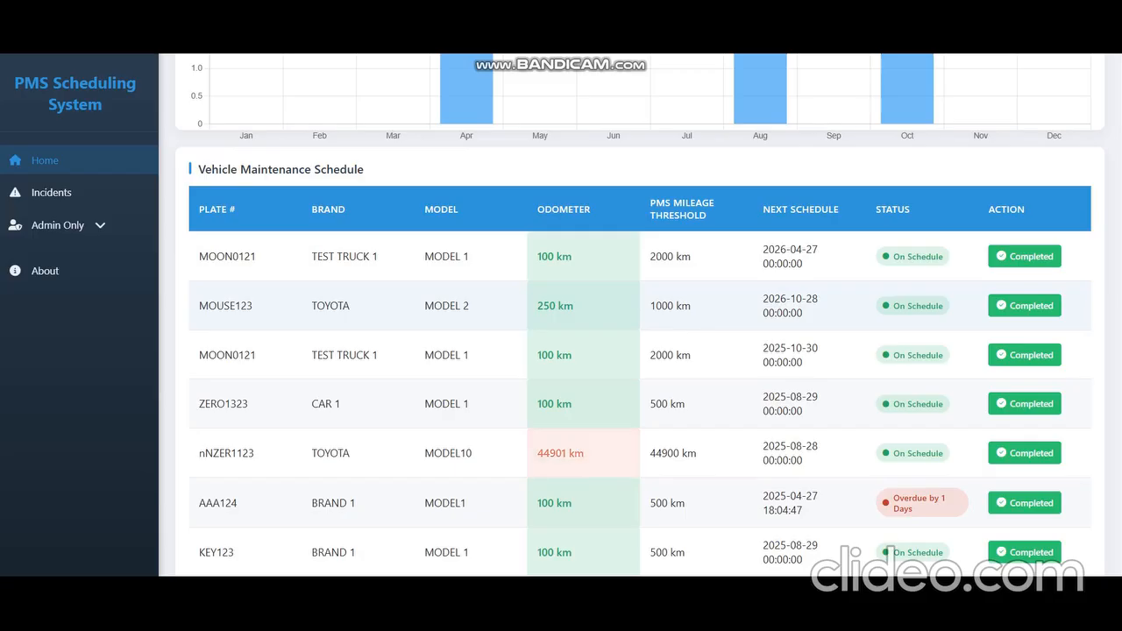
drag(776, 209, 822, 210)
drag(893, 553, 945, 553)
click(928, 553)
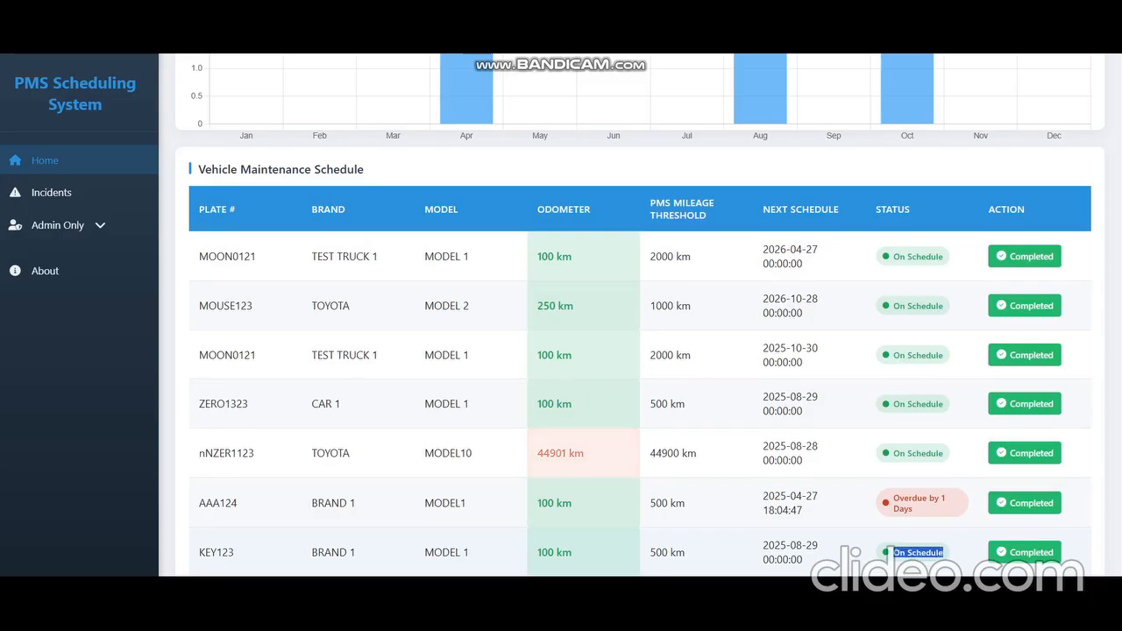
Step: Highlight KEY123's status, the Next Schedule header and KEY123's plate in the vehicle maintenance schedule table
click(889, 553)
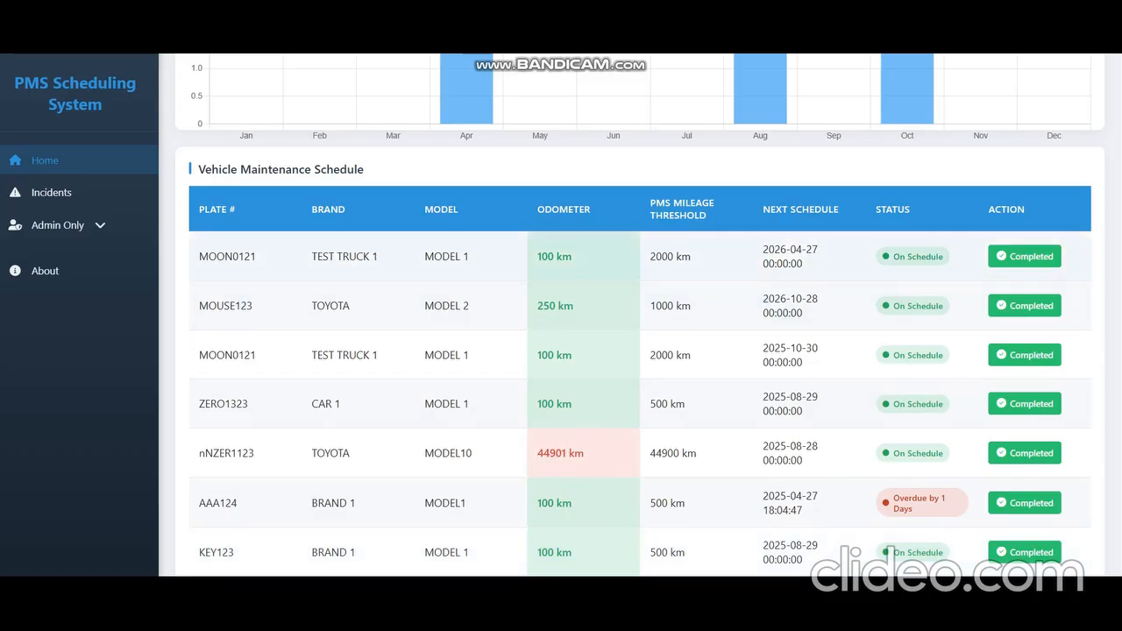
drag(763, 208, 830, 208)
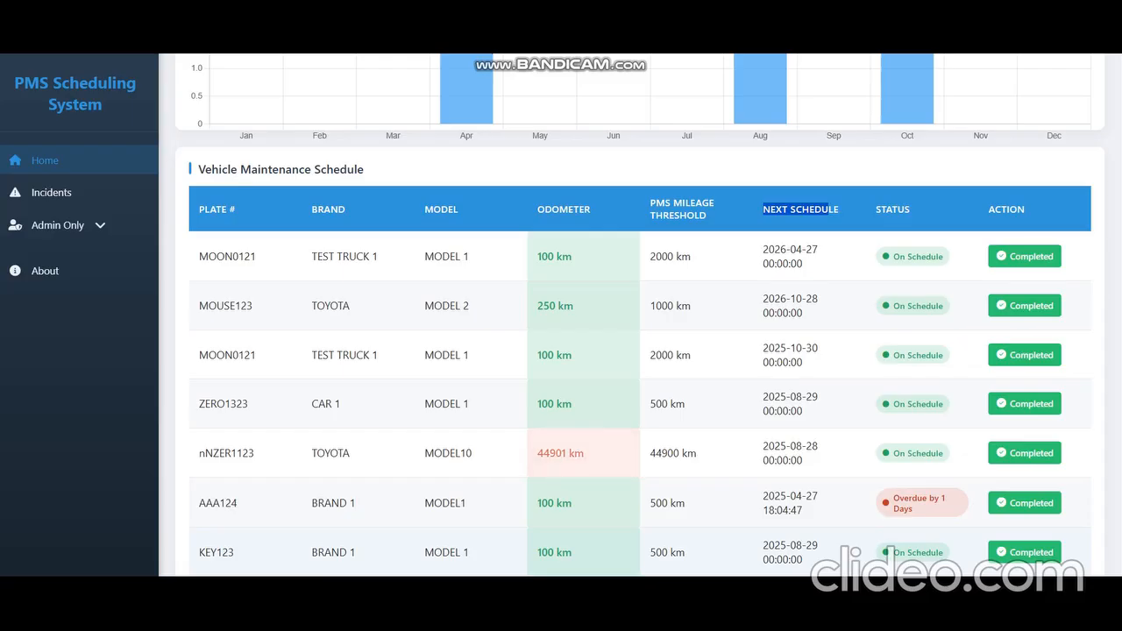
click(806, 554)
double_click(216, 552)
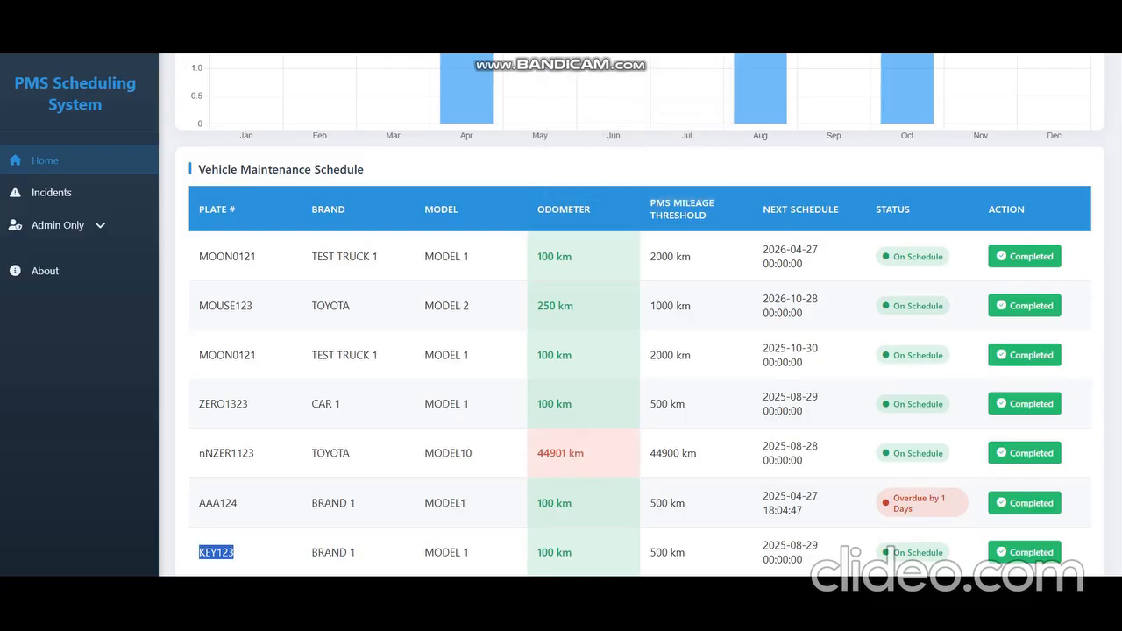
Step: Switch to phpMyAdmin and open the pms database's vehicles table, then its maintenance table
click(694, 616)
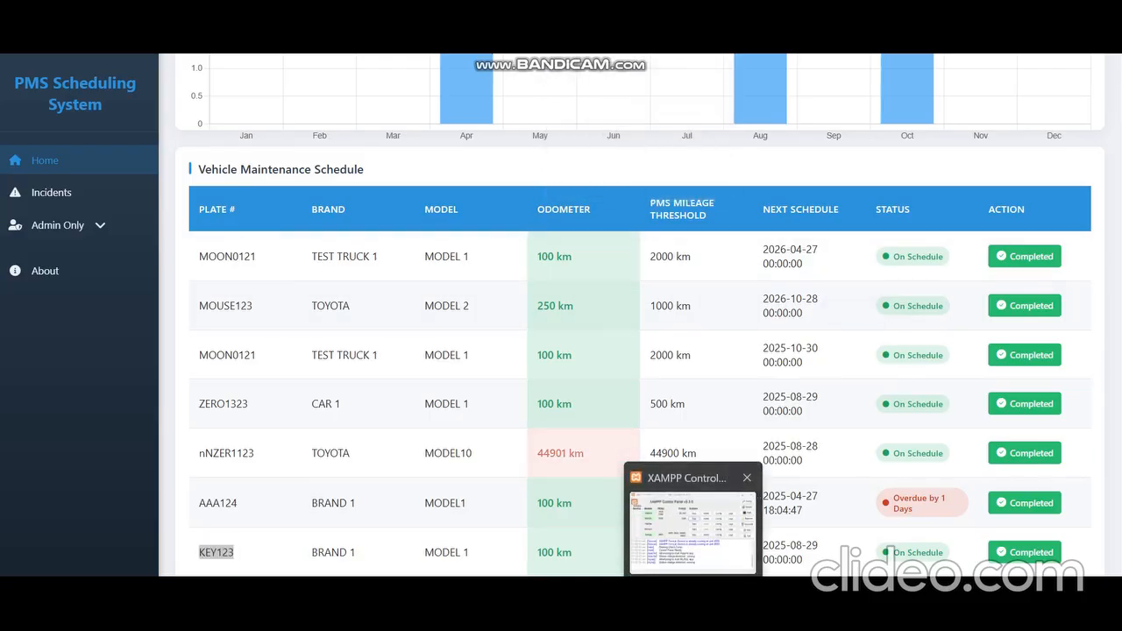
click(694, 547)
click(297, 87)
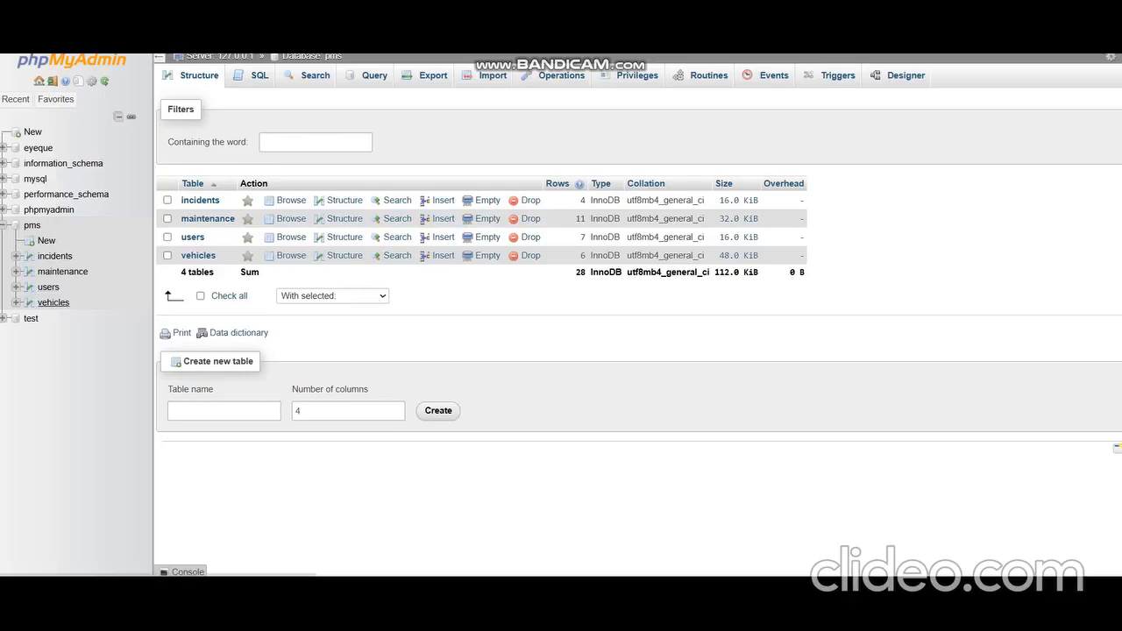
click(53, 303)
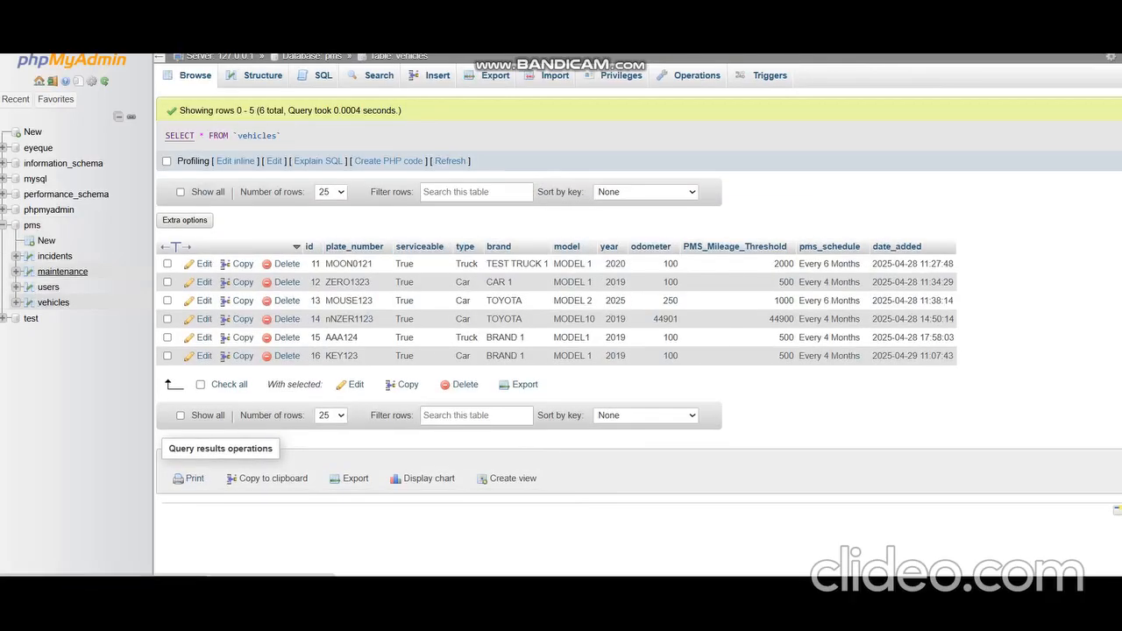
click(63, 271)
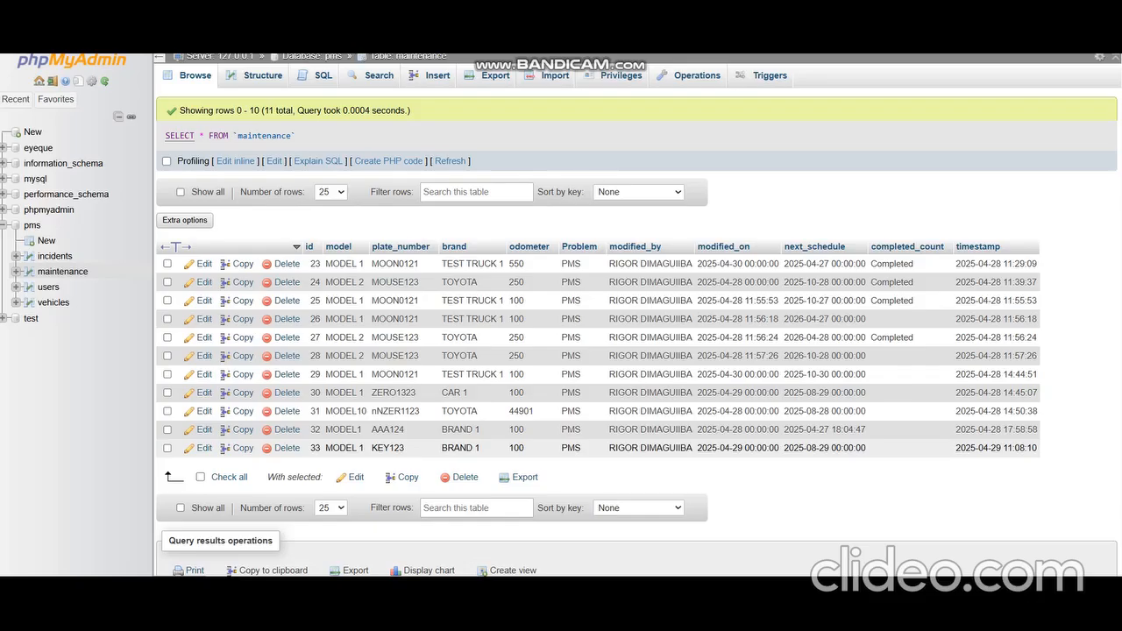
double_click(832, 448)
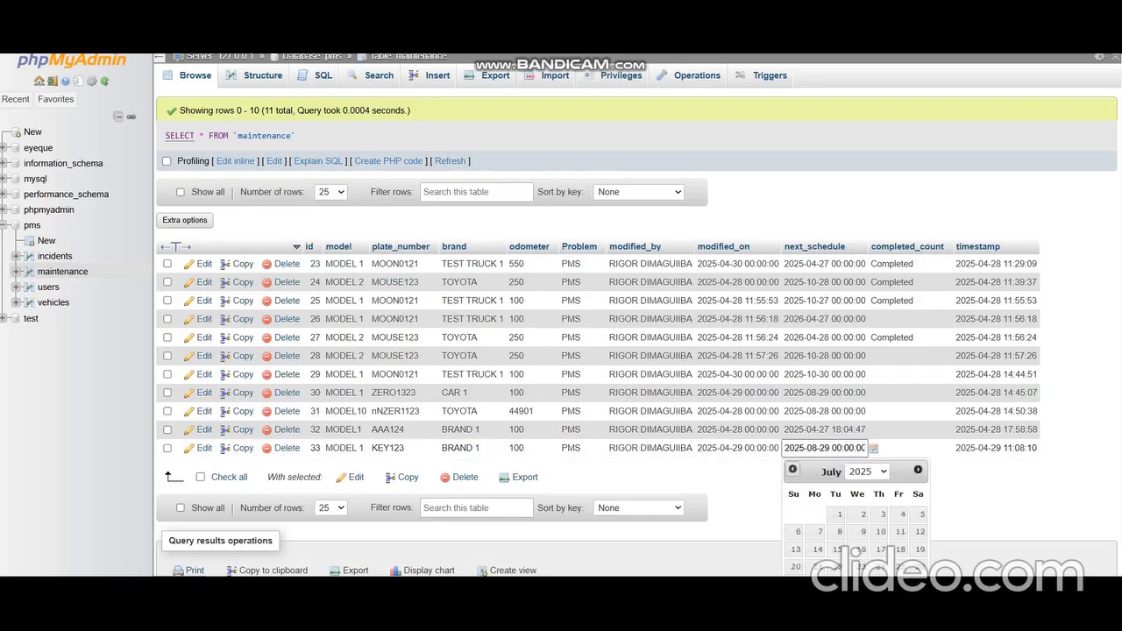
click(792, 470)
click(792, 469)
click(792, 470)
scroll(792, 473, down, 1)
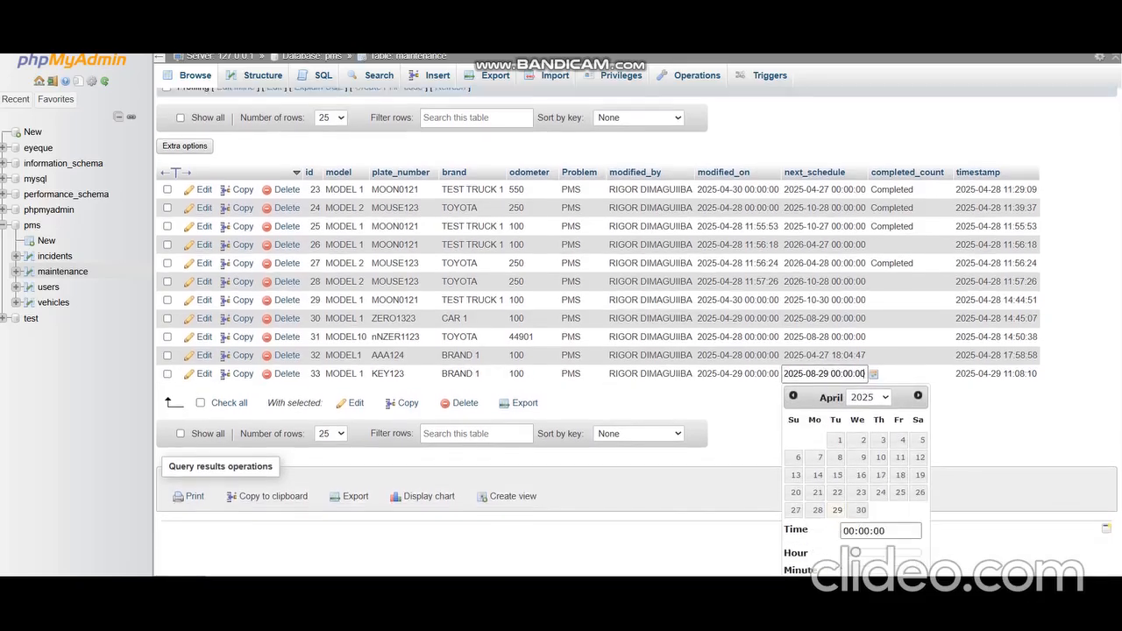
scroll(860, 473, down, 1)
click(860, 433)
scroll(860, 434, up, 2)
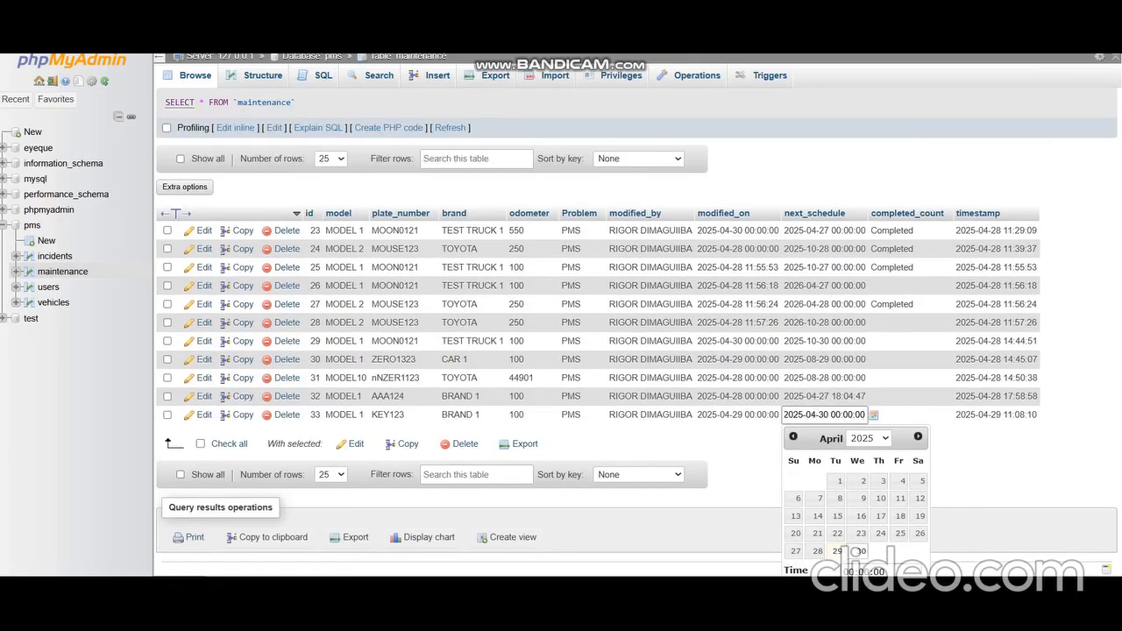
key(Return)
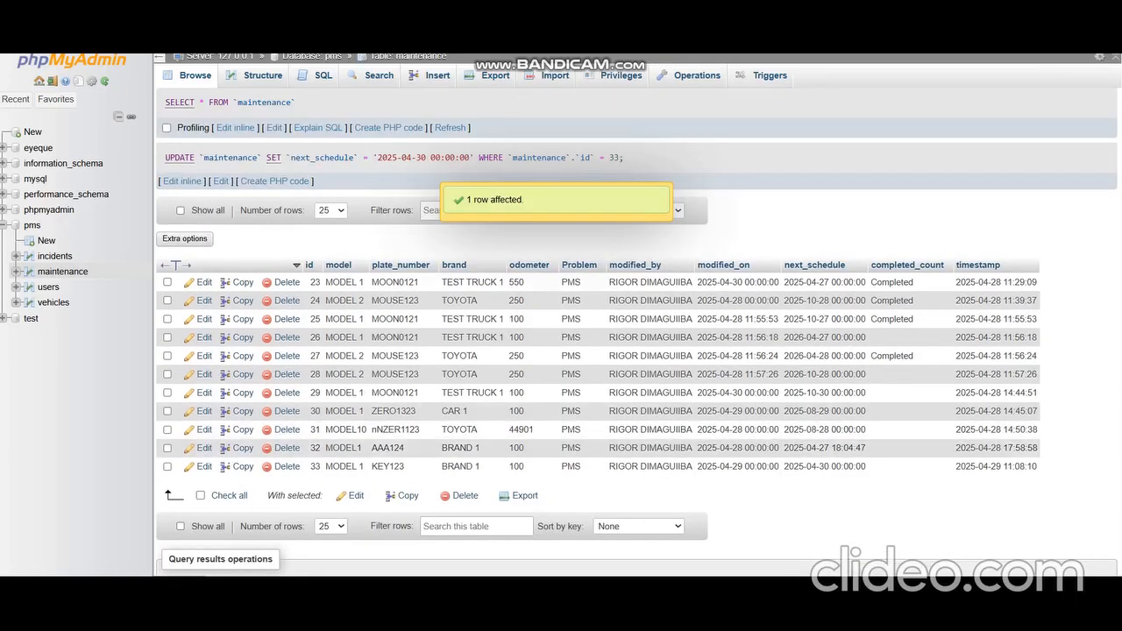
Step: Switch back to the PMS dashboard, reload it and highlight the maintenance reminder notification for KEY123
click(710, 16)
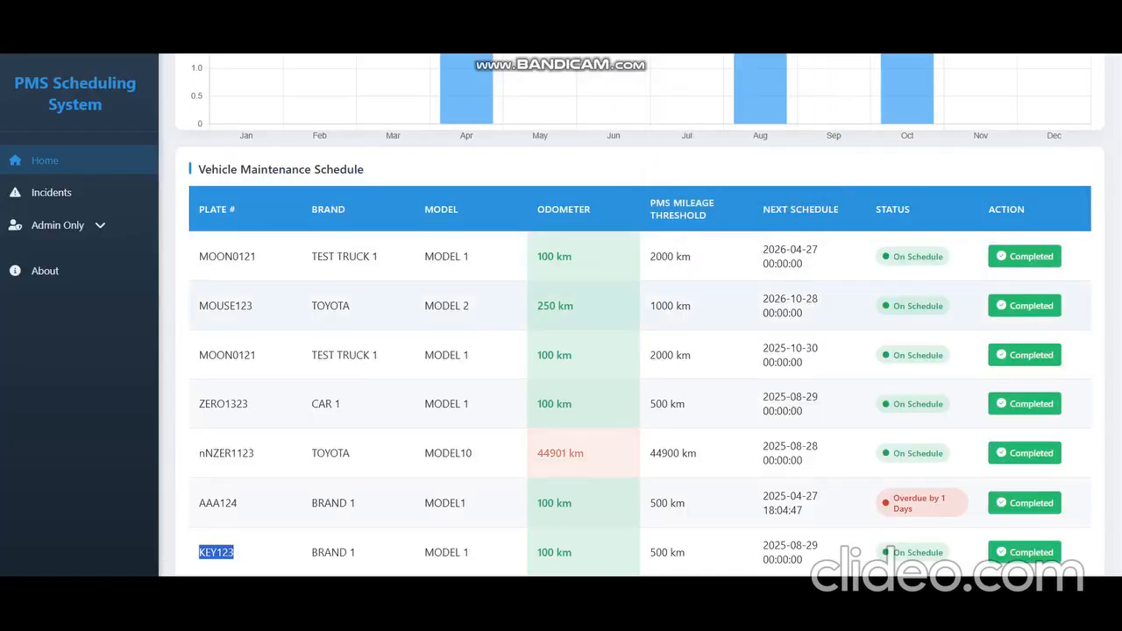
key(F5)
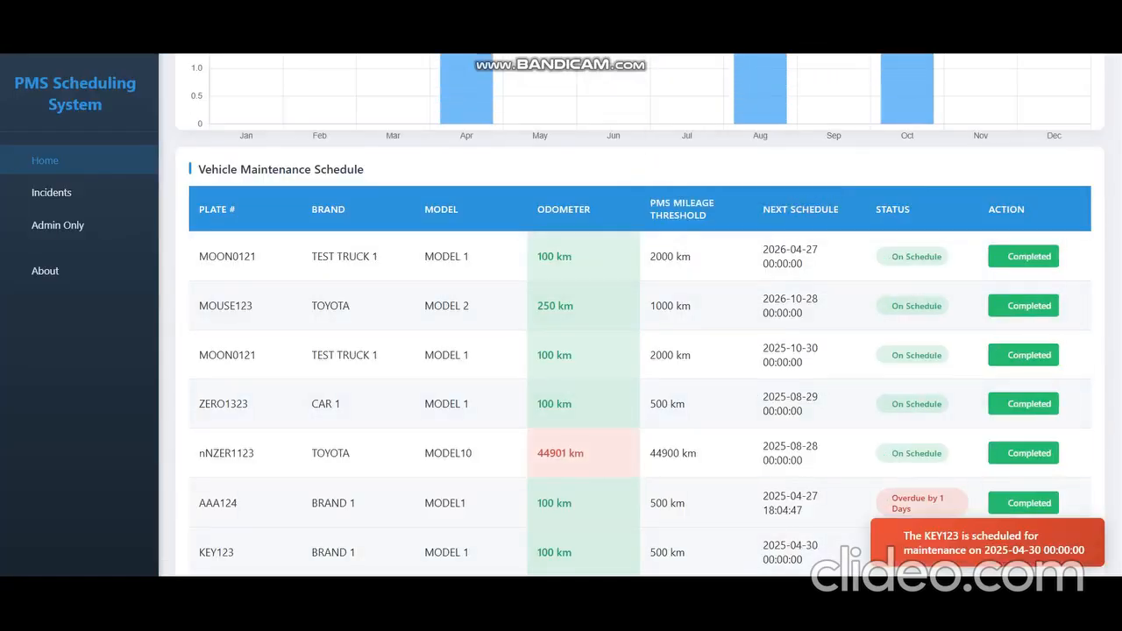
drag(903, 536, 1076, 551)
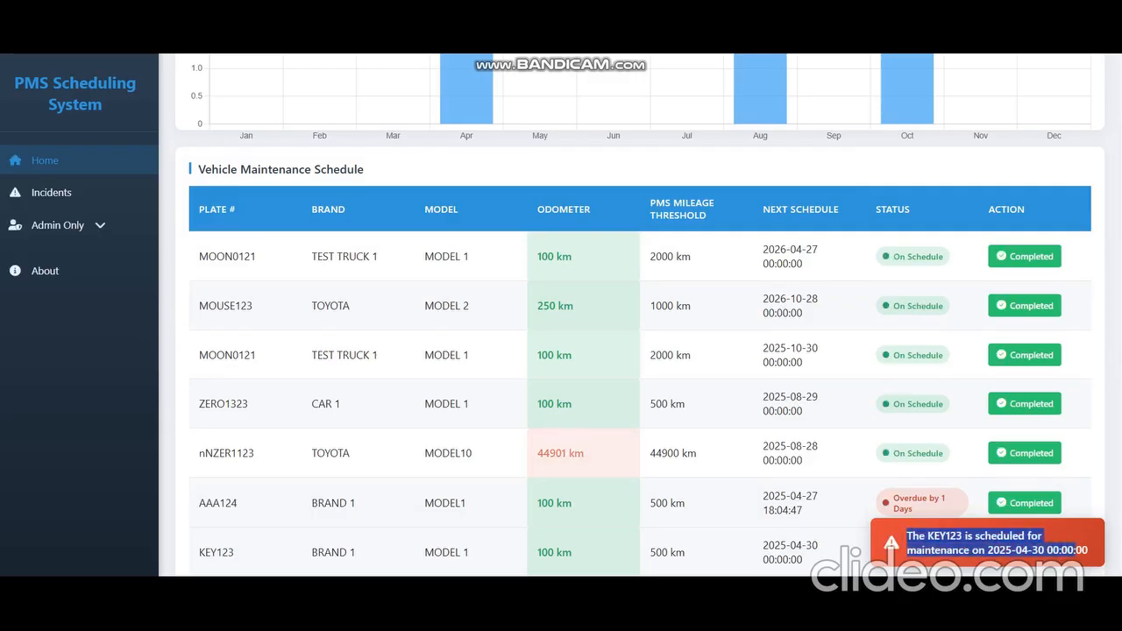
click(1076, 550)
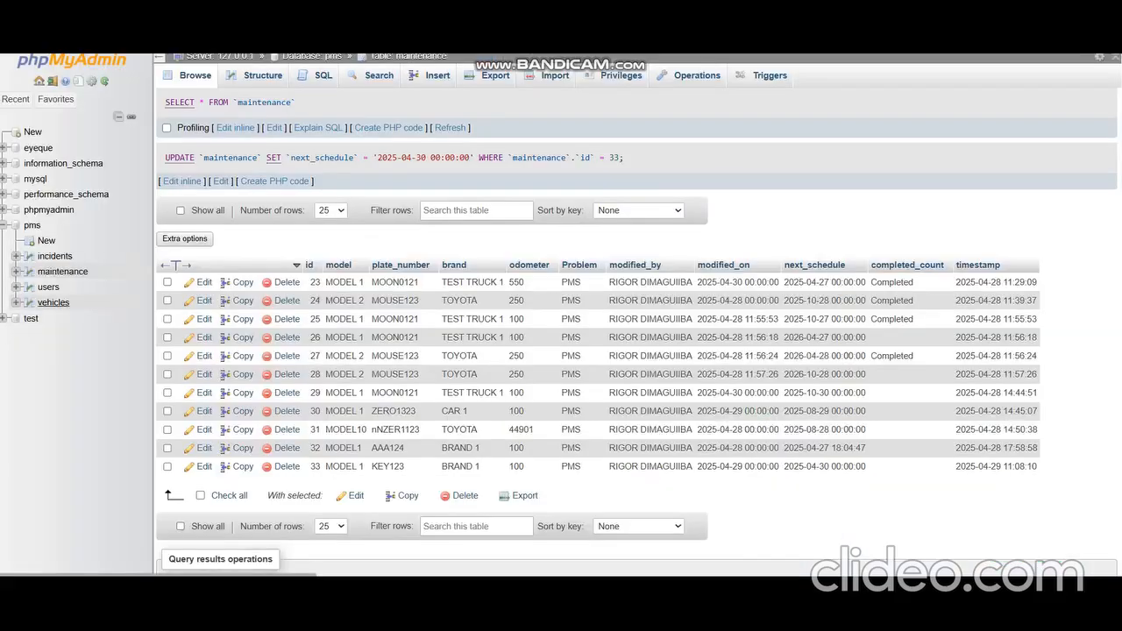
Step: Mark KEY123's maintenance as completed on the dashboard and acknowledge the confirmation
click(53, 302)
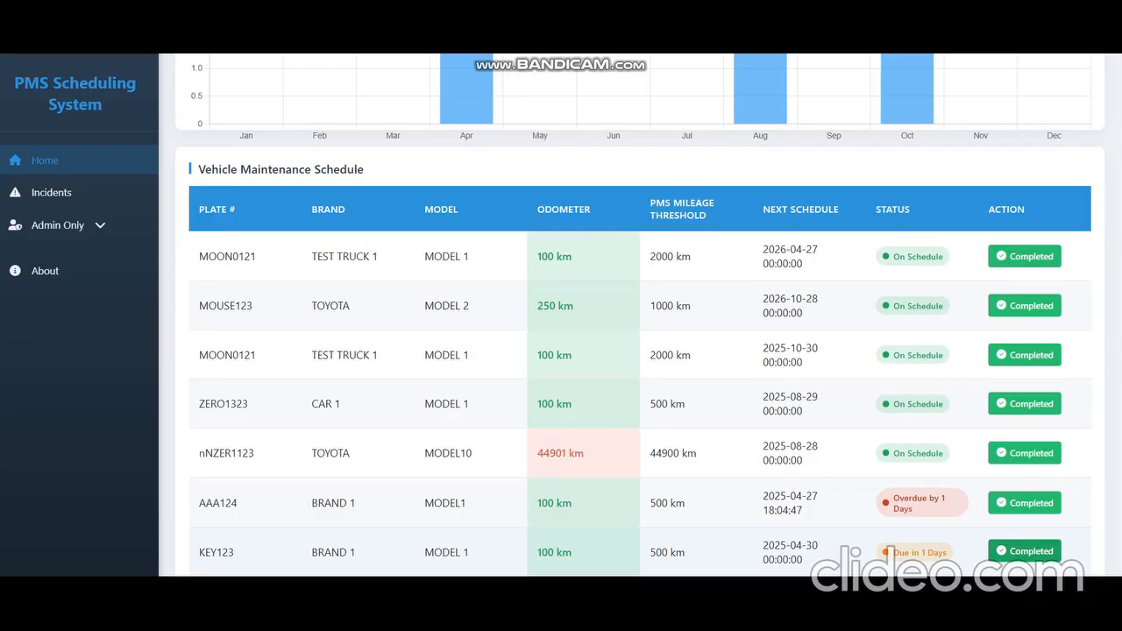
click(1043, 552)
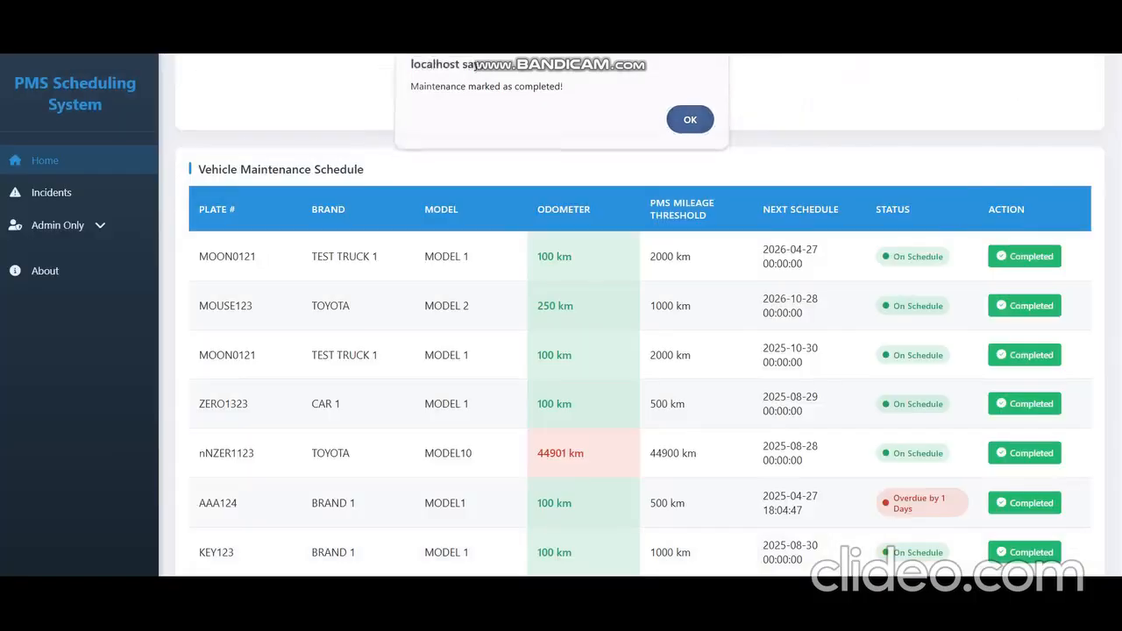
key(Return)
Step: Highlight KEY123's next schedule, odometer and PMS mileage threshold in the schedule table
drag(791, 545, 802, 559)
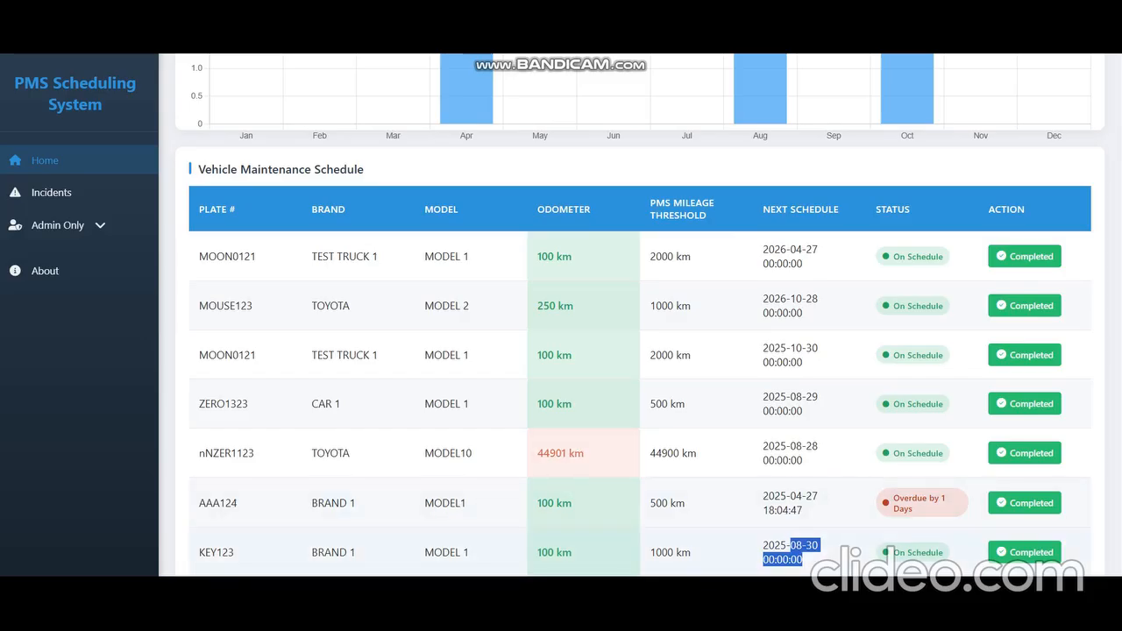
drag(538, 552, 562, 552)
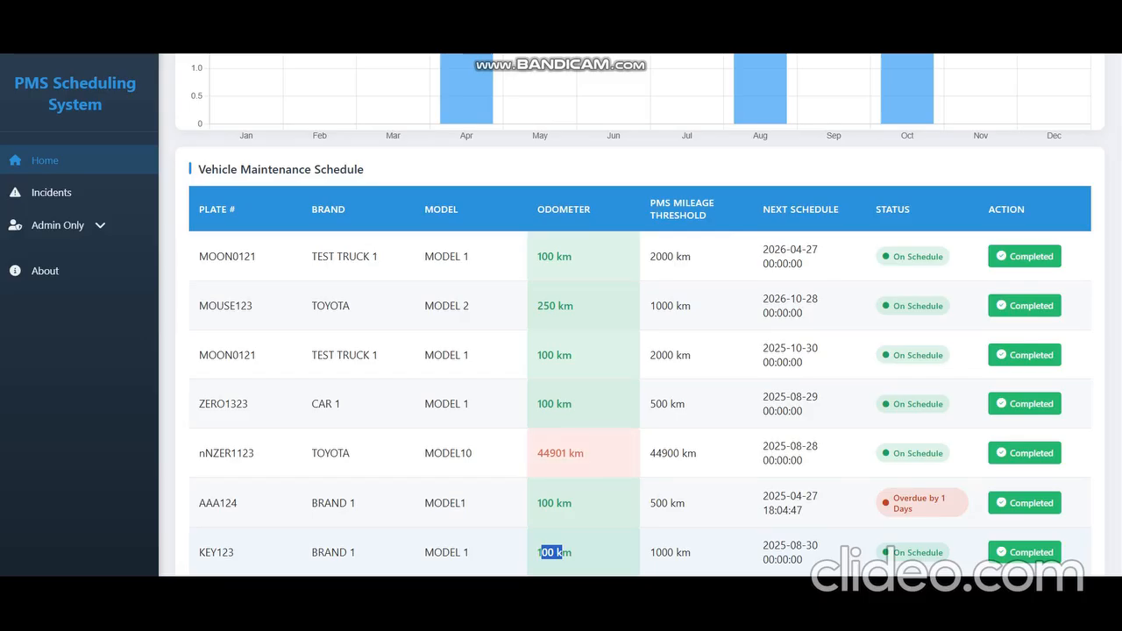
drag(655, 553, 676, 552)
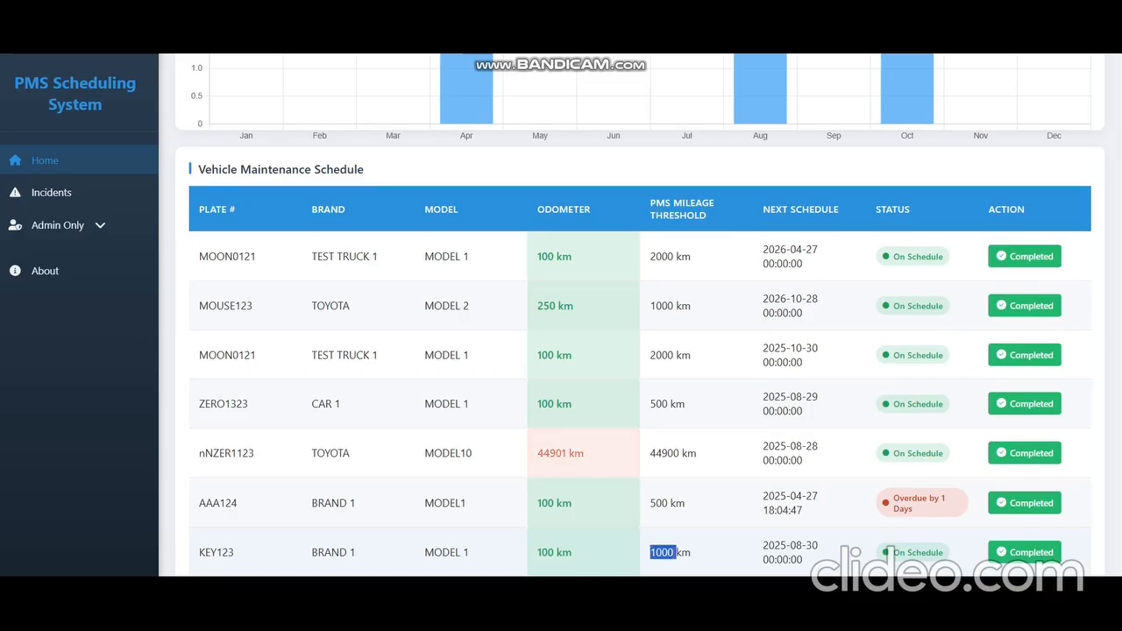
drag(537, 552, 573, 552)
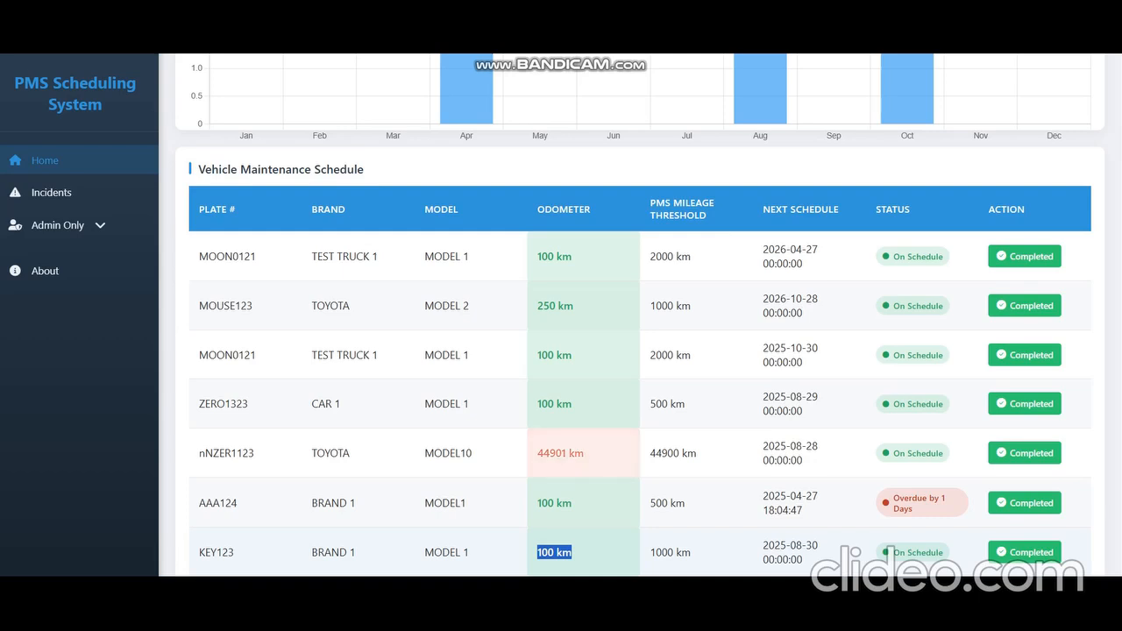
drag(650, 552, 674, 552)
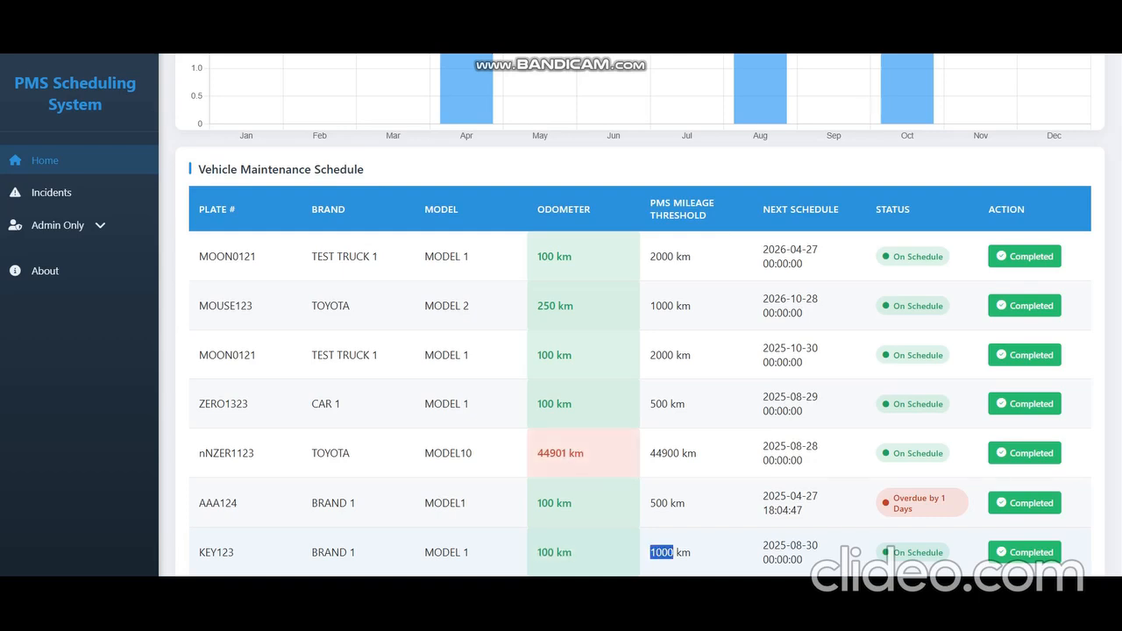
drag(537, 552, 572, 552)
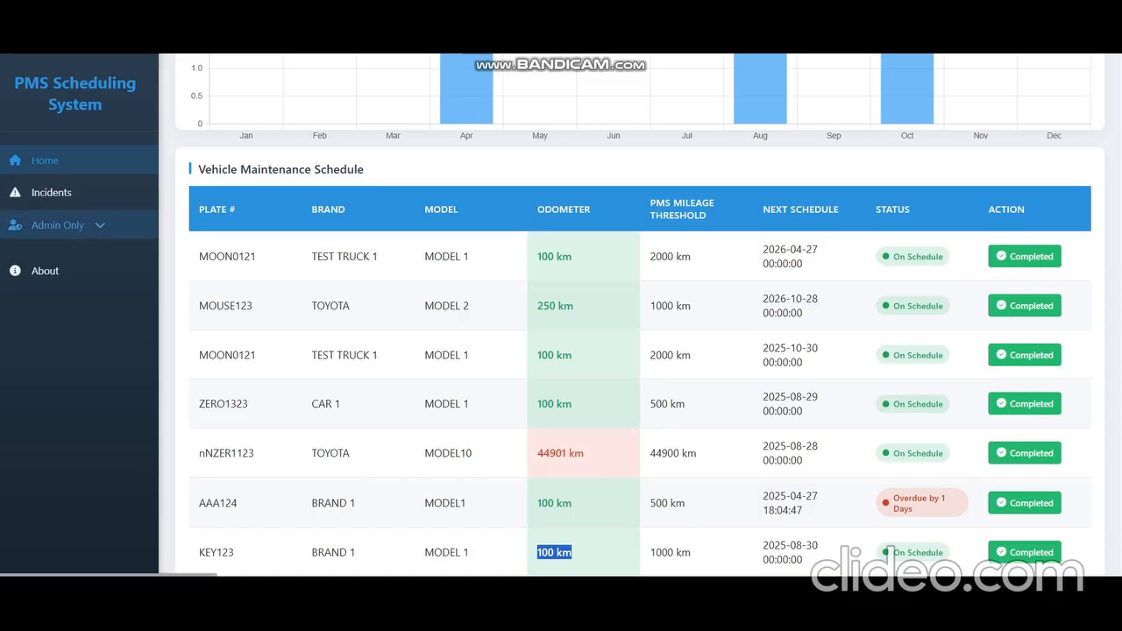
Step: Open Motor Vehicles, edit KEY123 and set its current odometer to 900, saving the update
click(58, 225)
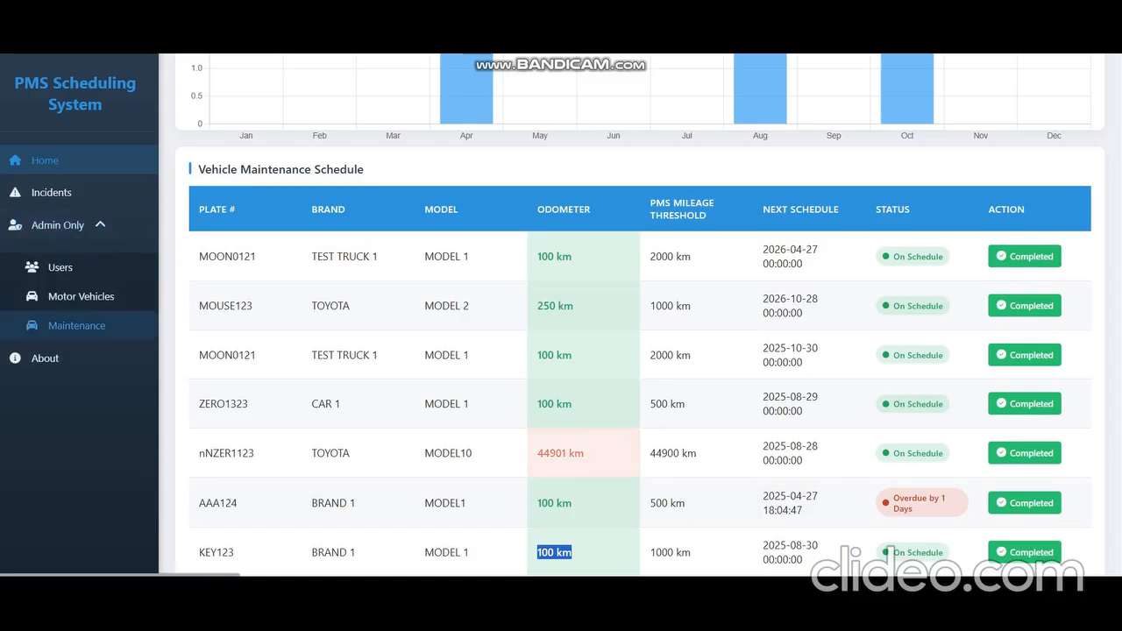
click(81, 296)
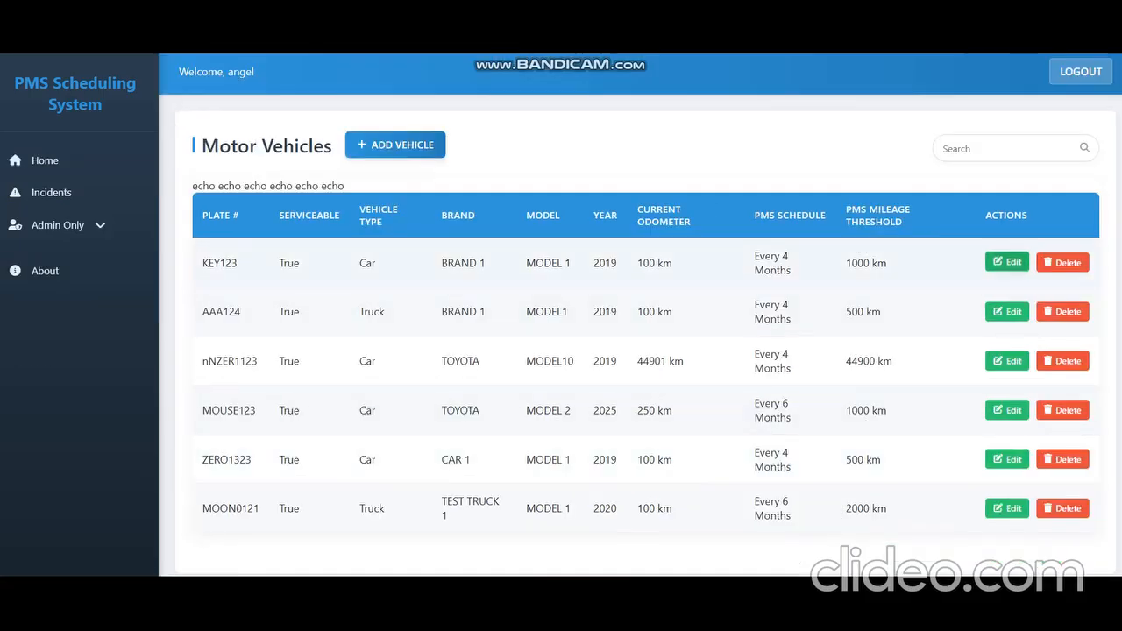
click(1007, 263)
scroll(561, 320, down, 3)
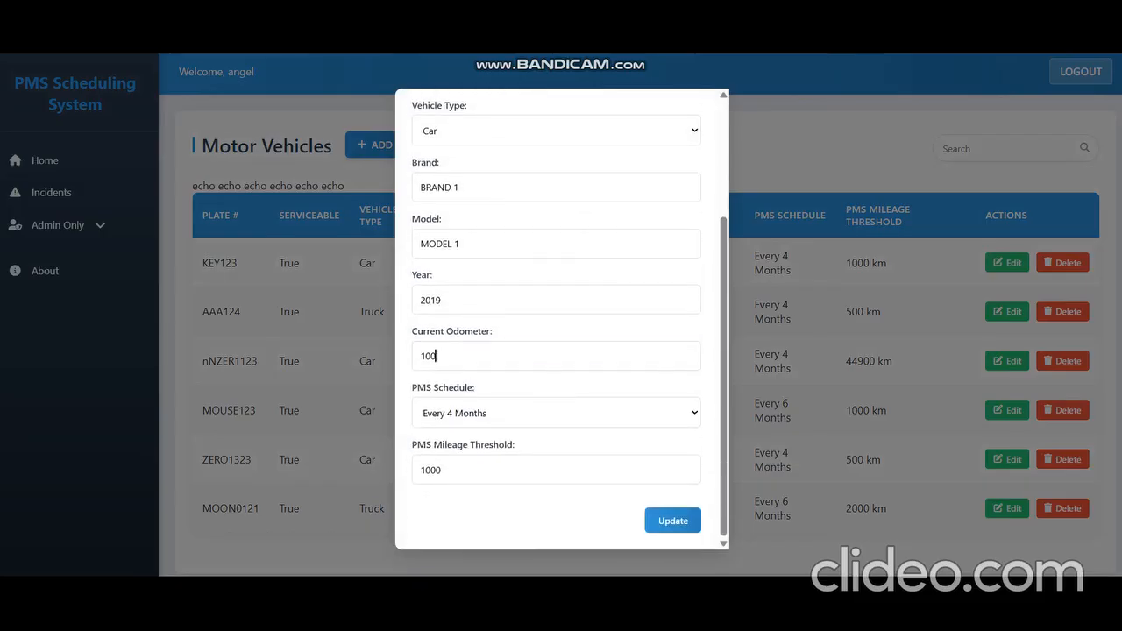
double_click(435, 356)
text(900)
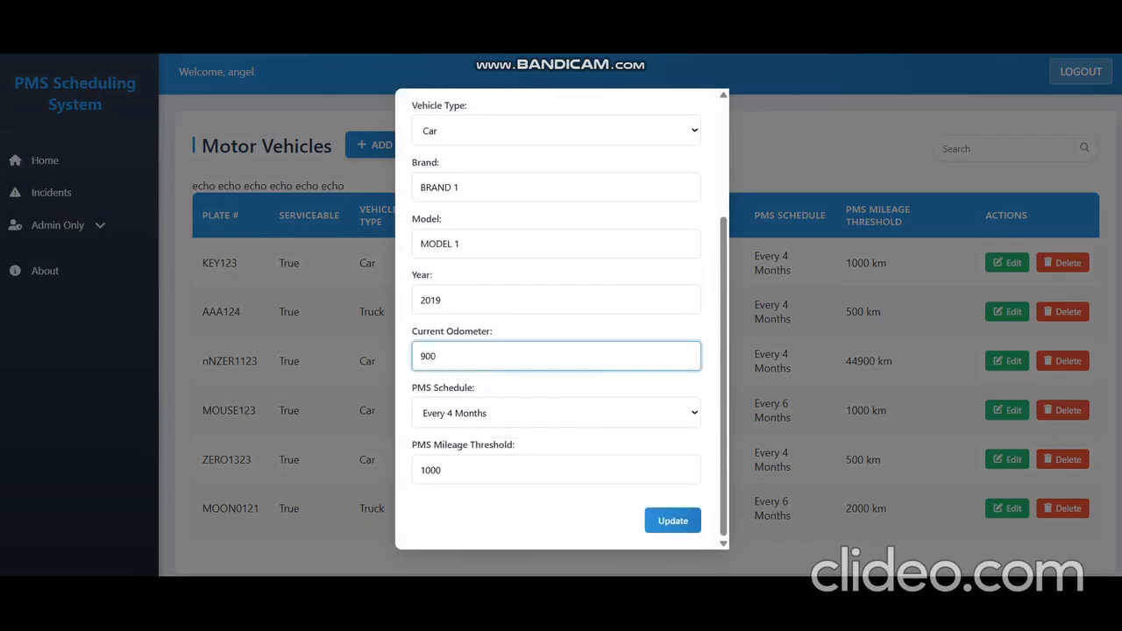
key(Return)
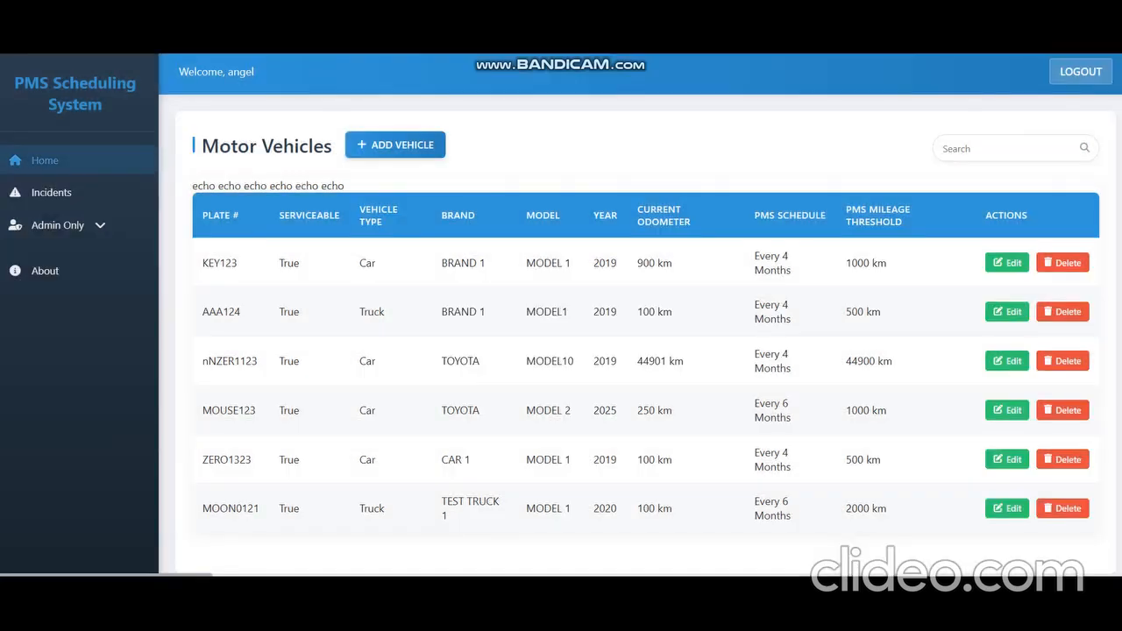
Step: Return to the home dashboard and highlight KEY123's odometer and mileage threshold
click(45, 160)
scroll(561, 404, down, 4)
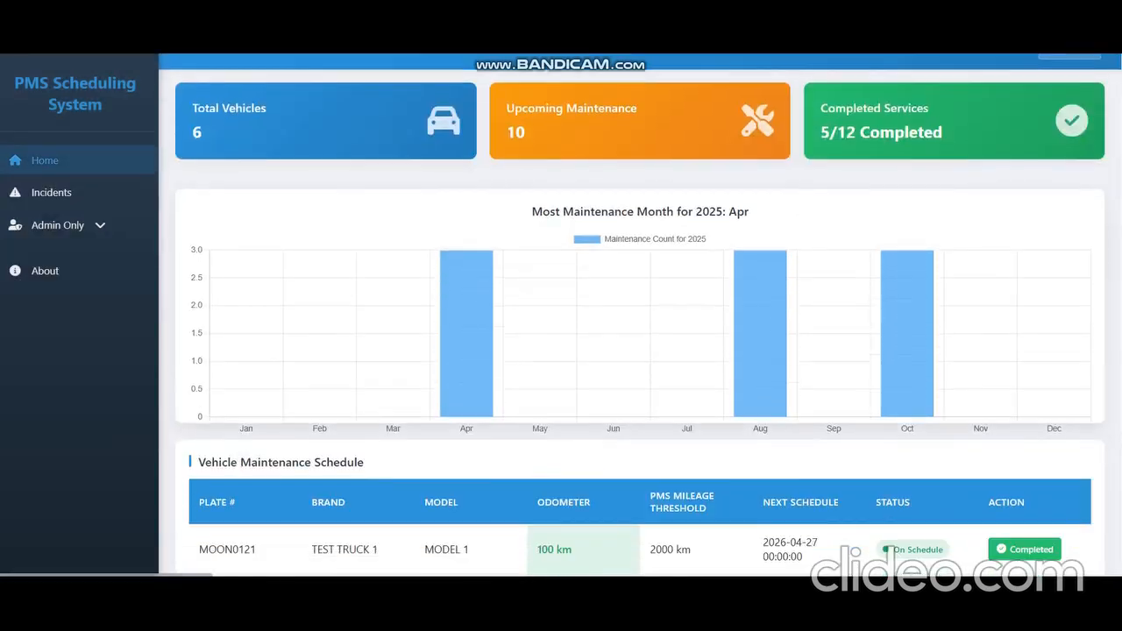
drag(537, 552, 573, 553)
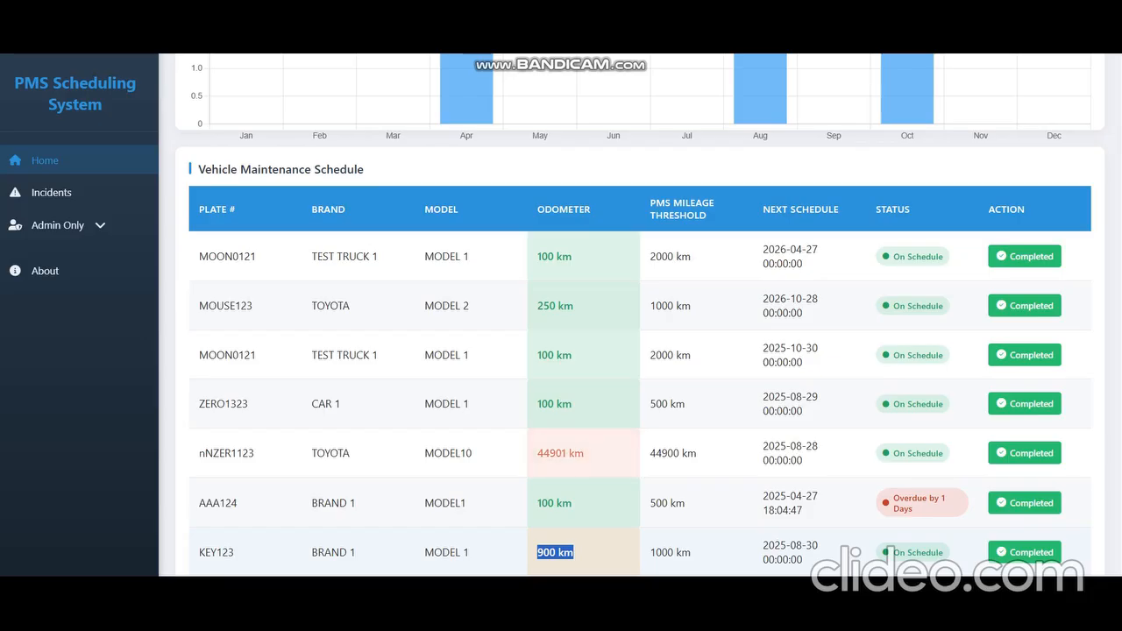
drag(650, 552, 675, 552)
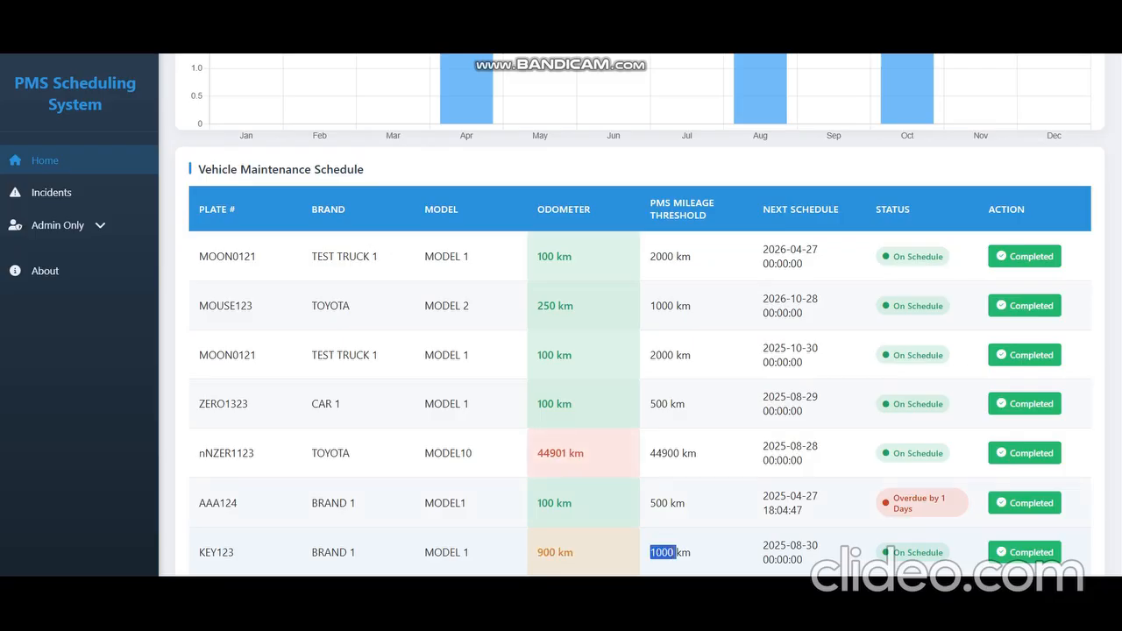
Step: Edit KEY123 in Motor Vehicles again, setting its current odometer to 1001, and update the vehicle
click(51, 192)
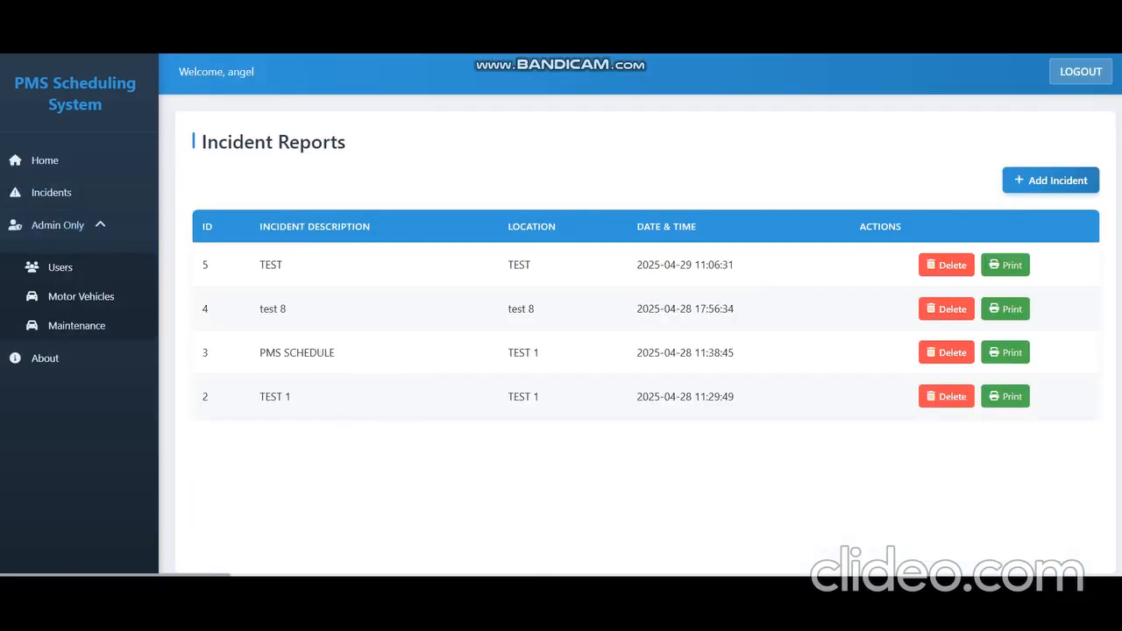
click(80, 296)
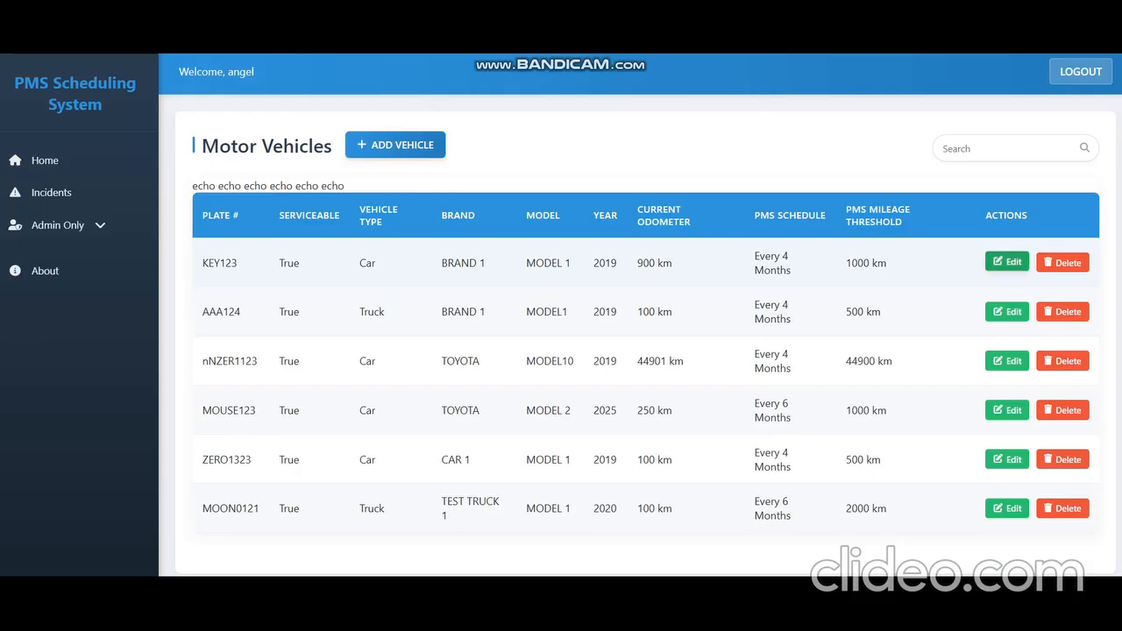
click(1007, 261)
double_click(430, 521)
text(1000)
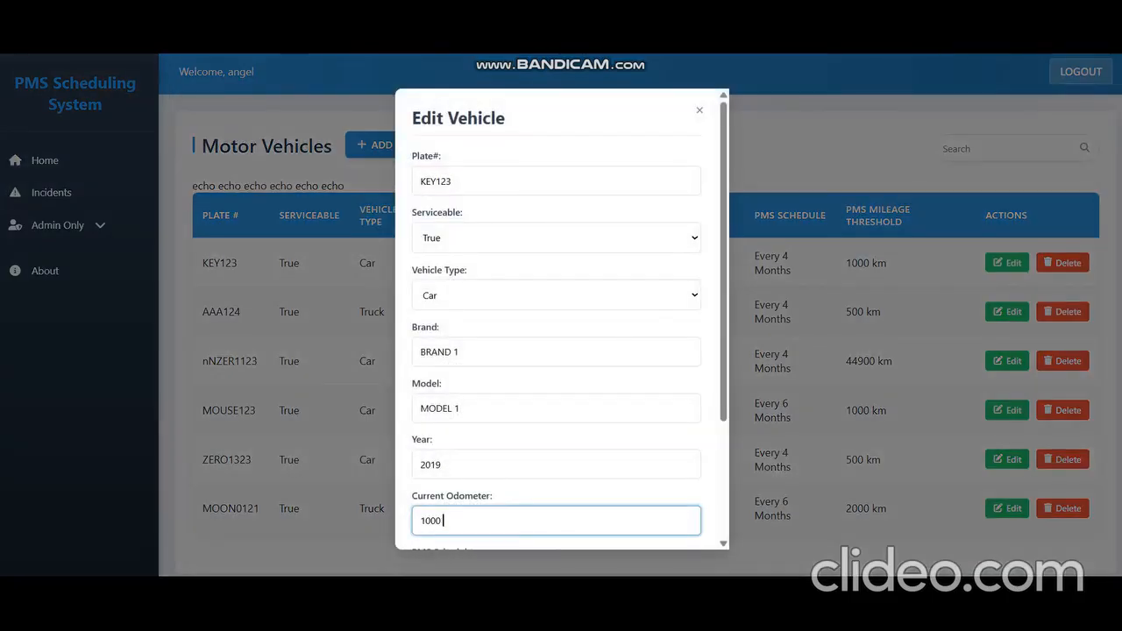
key(BackSpace)
text(1)
scroll(561, 350, down, 2)
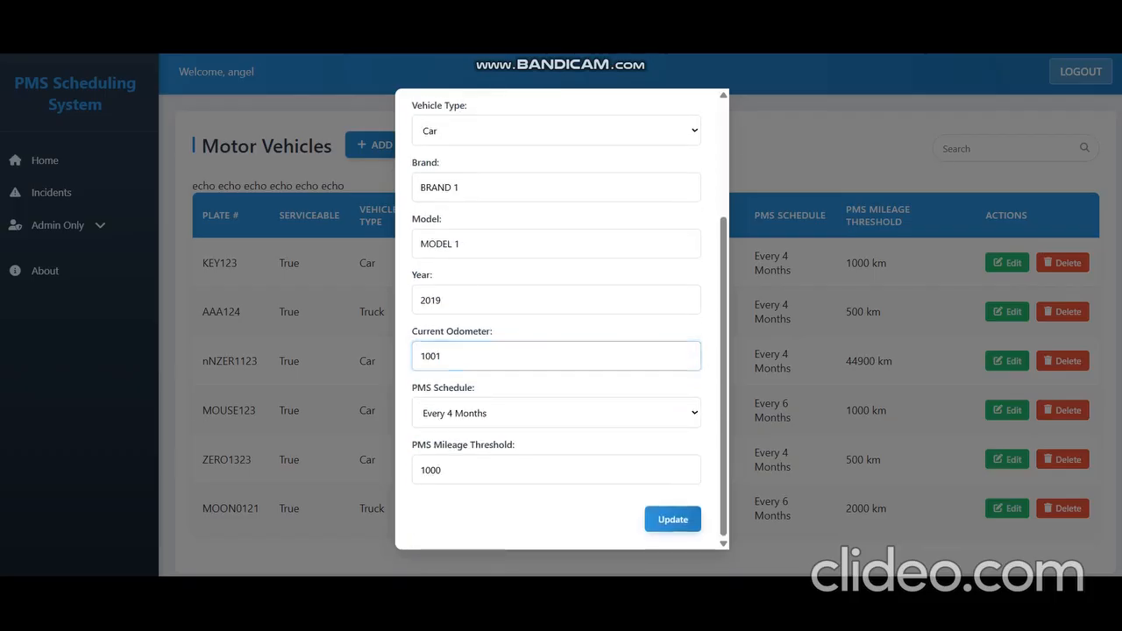
click(673, 519)
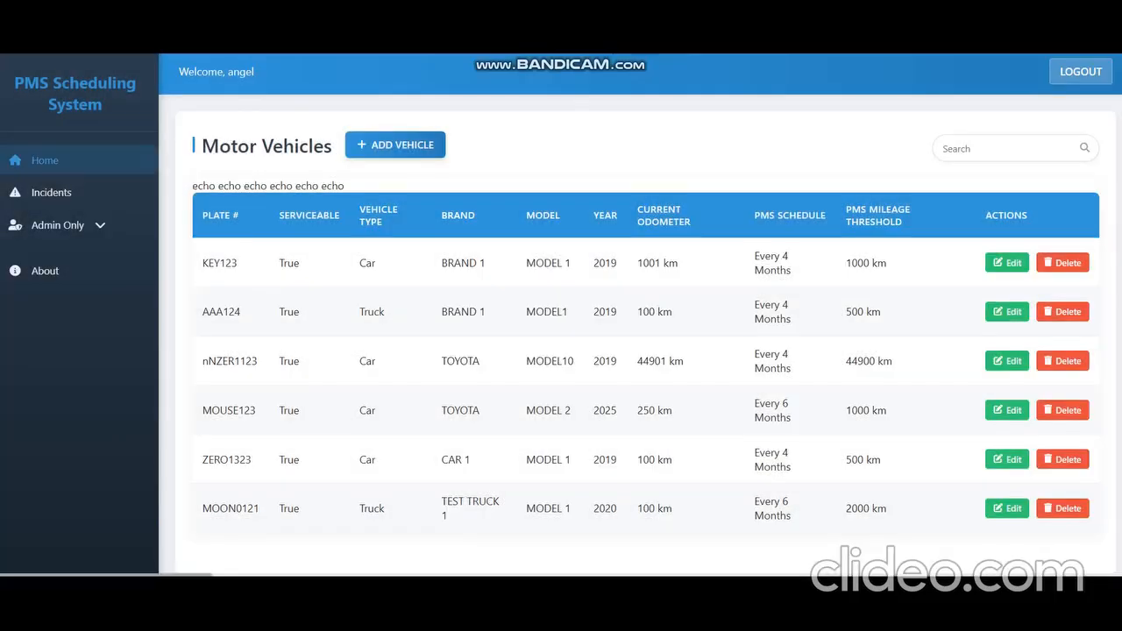
Step: Go back to the home dashboard and mark KEY123's maintenance as completed, acknowledging the confirmation
click(44, 161)
scroll(759, 306, down, 4)
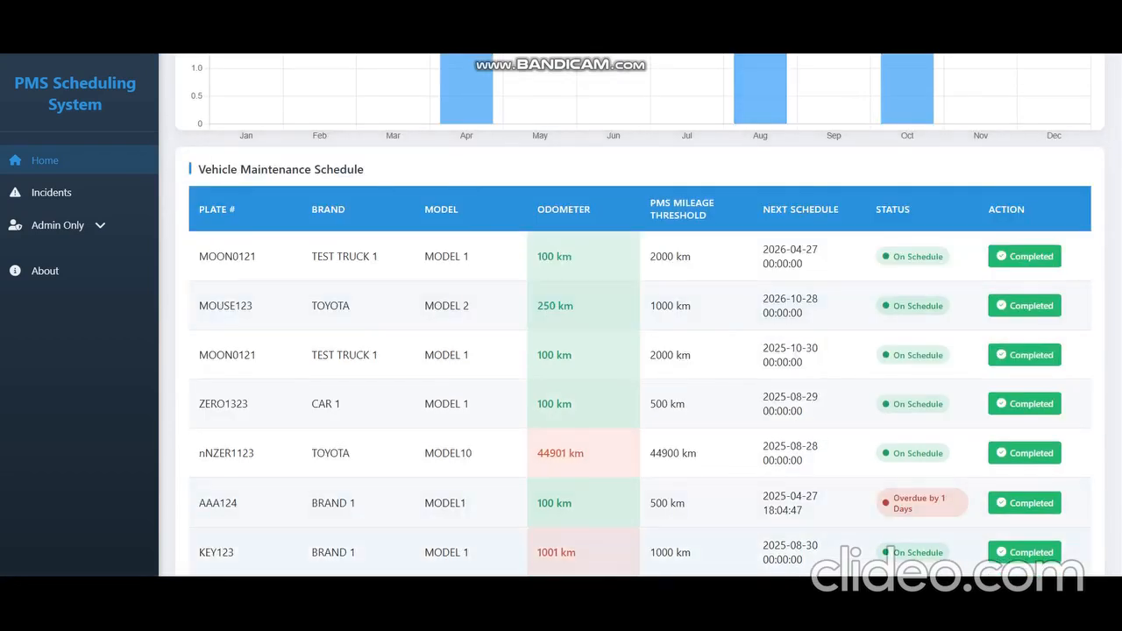
drag(577, 553, 538, 553)
drag(649, 553, 691, 552)
click(1025, 551)
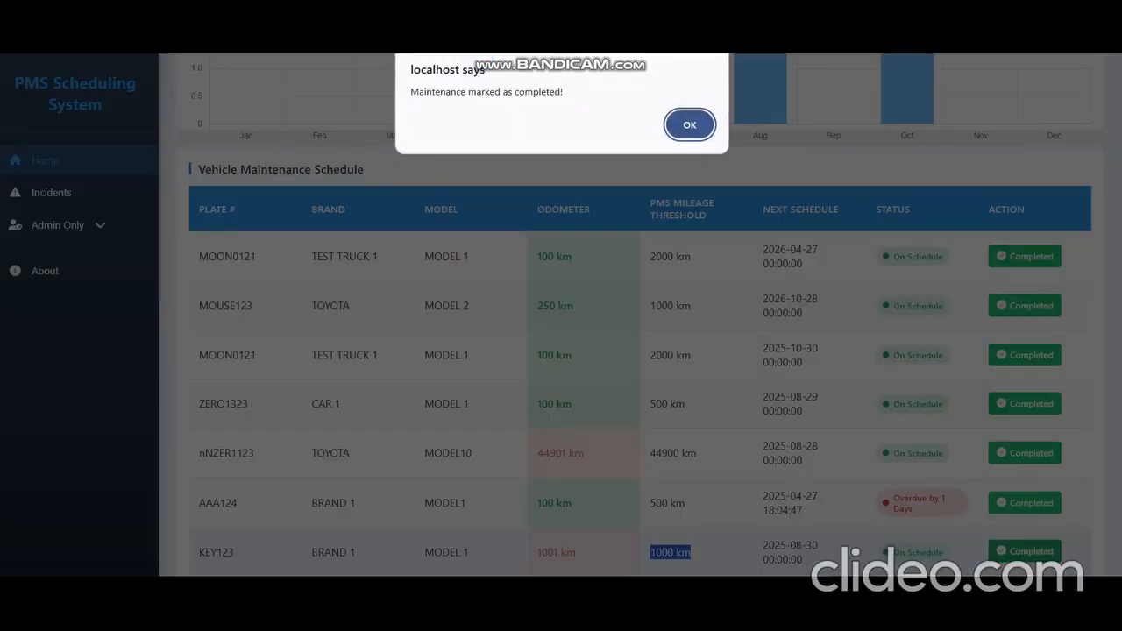
key(Return)
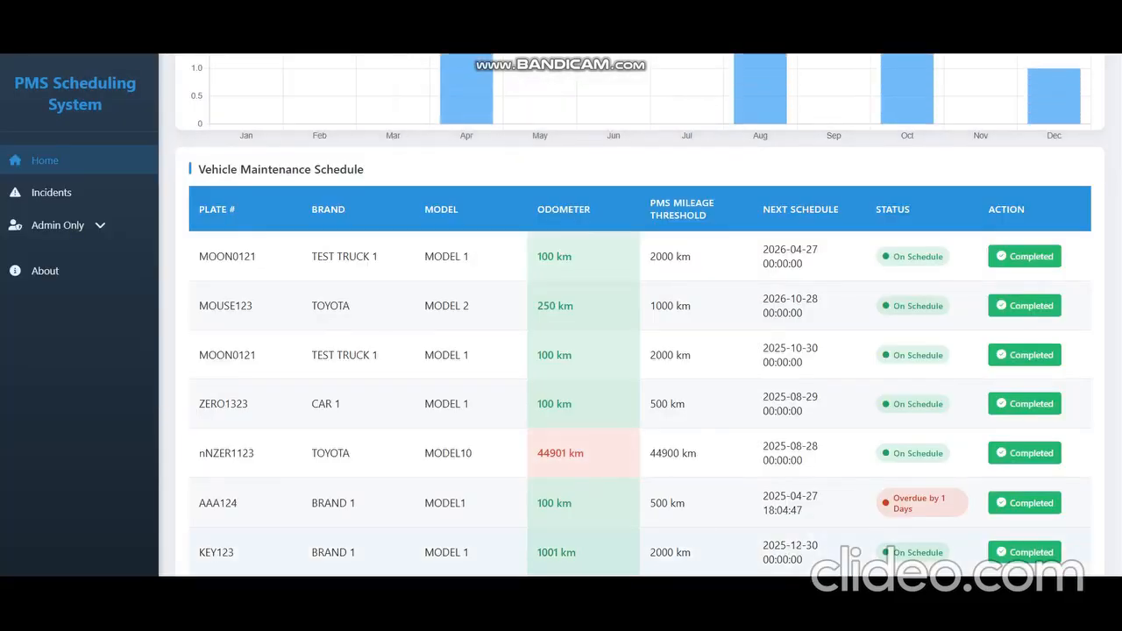